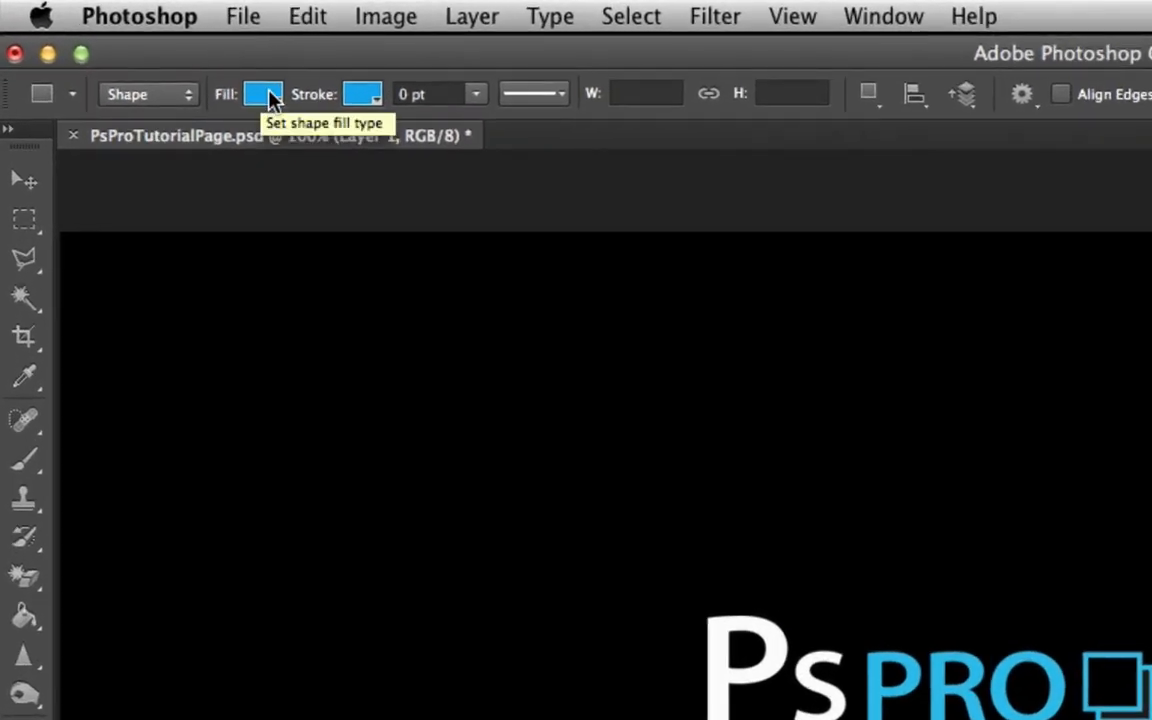
# Step: Set the Rectangle tool's stroke colour to white and its stroke width to 9.09 pt
pyautogui.click(362, 94)
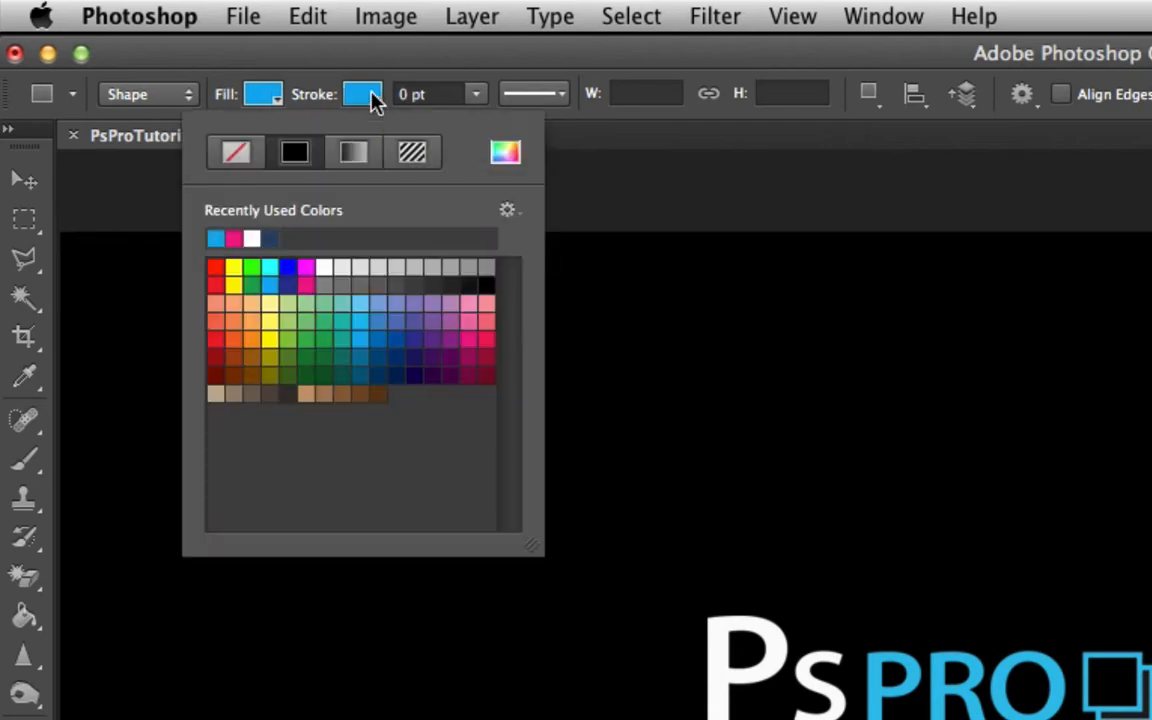
pyautogui.click(322, 266)
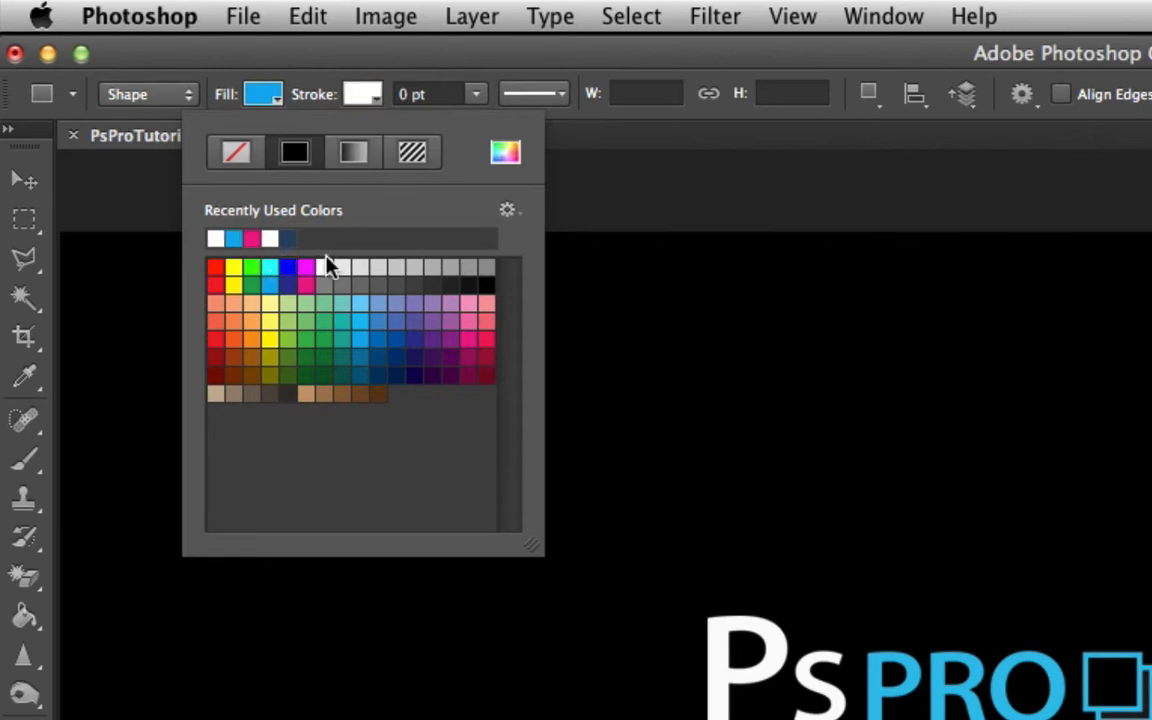
pyautogui.click(475, 97)
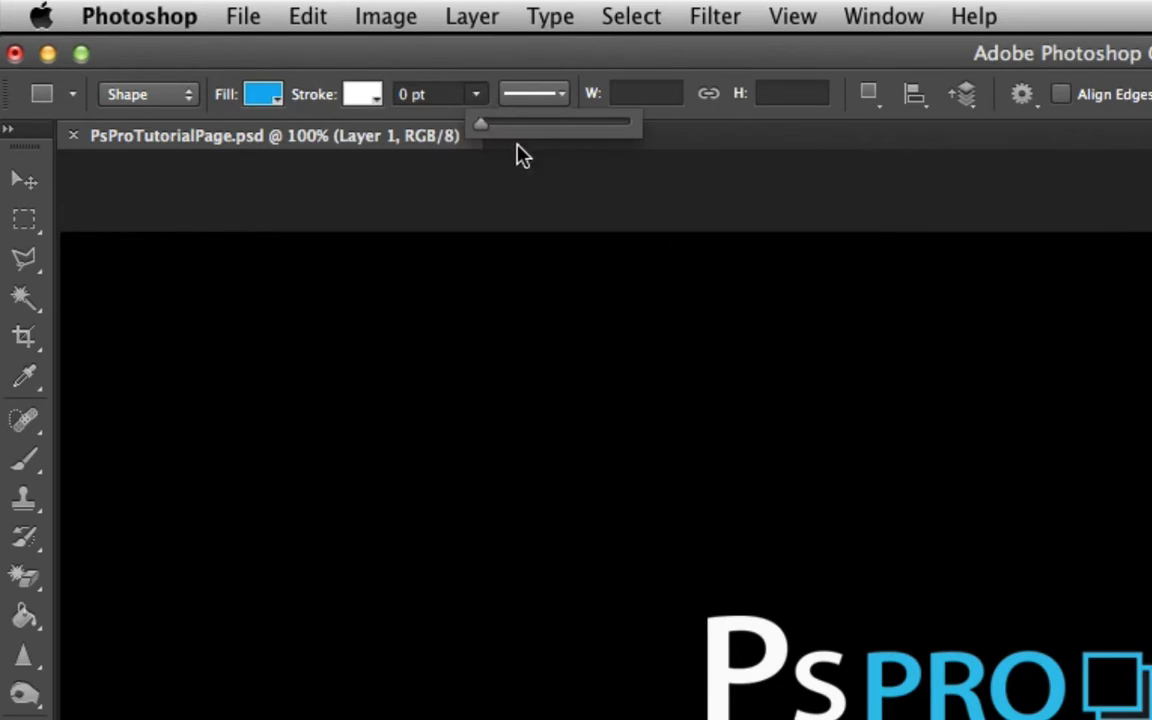
pyautogui.moveTo(500, 126); pyautogui.dragTo(522, 129)
pyautogui.click(560, 97)
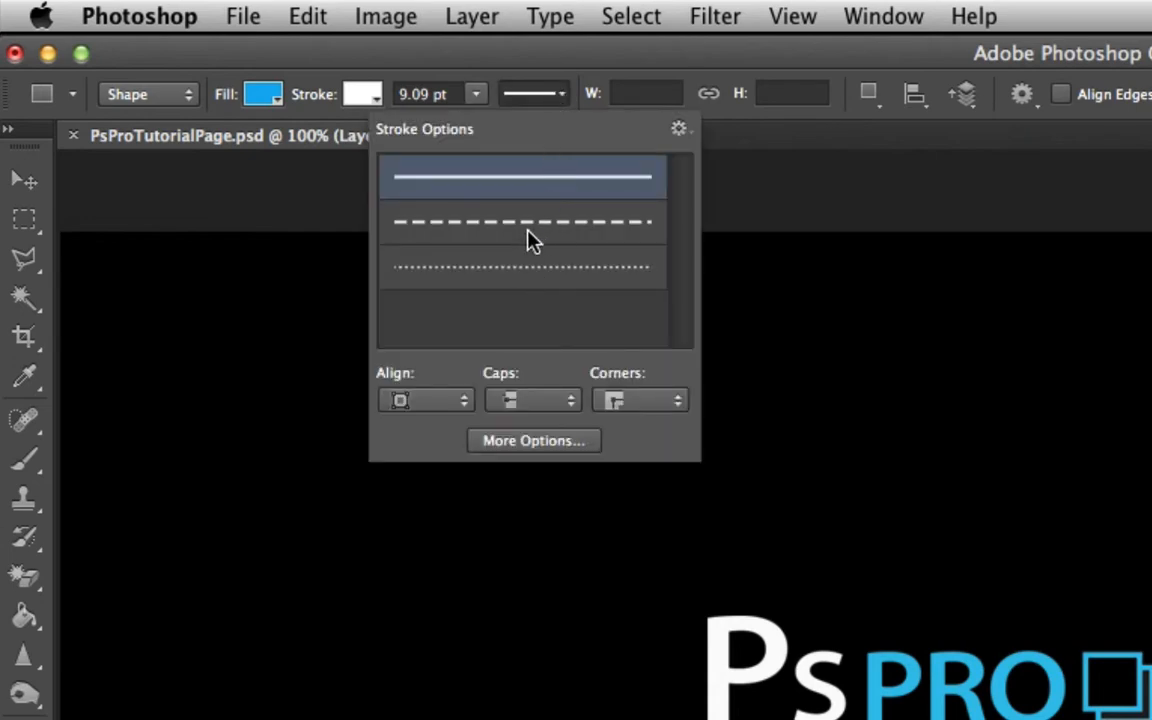
pyautogui.click(383, 57)
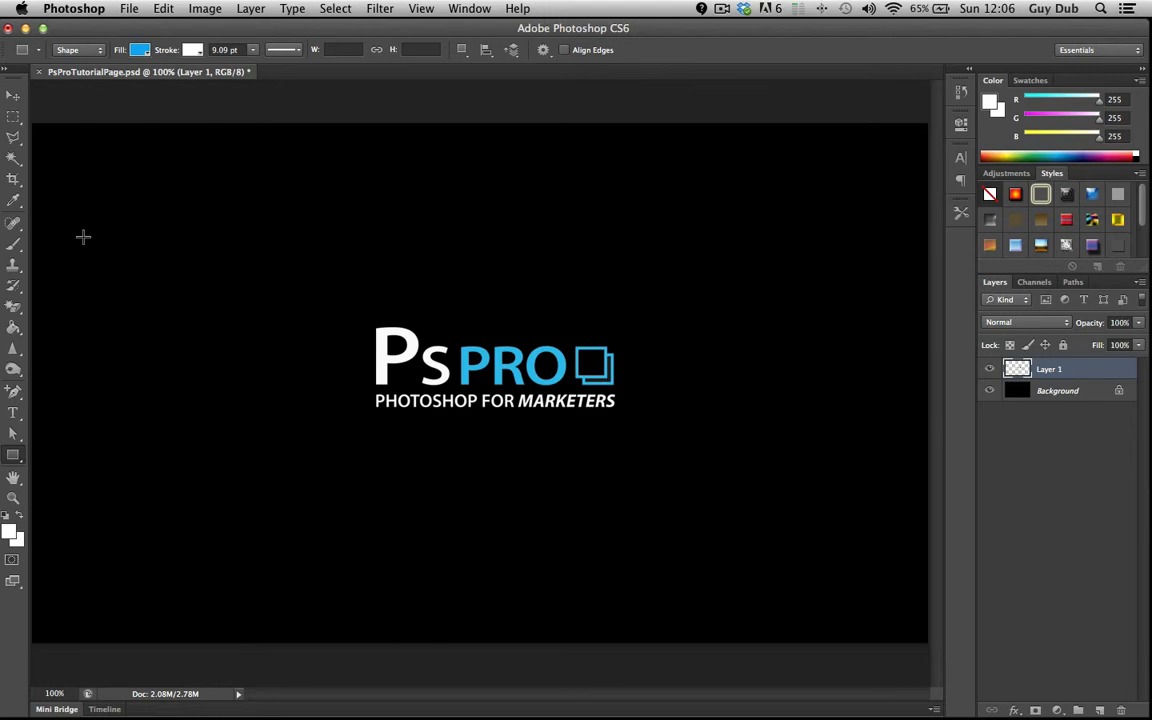
# Step: Draw a blue rectangle about 300 by 211 px with a white outline beside the logo, and delete it
pyautogui.moveTo(83, 236); pyautogui.dragTo(322, 405)
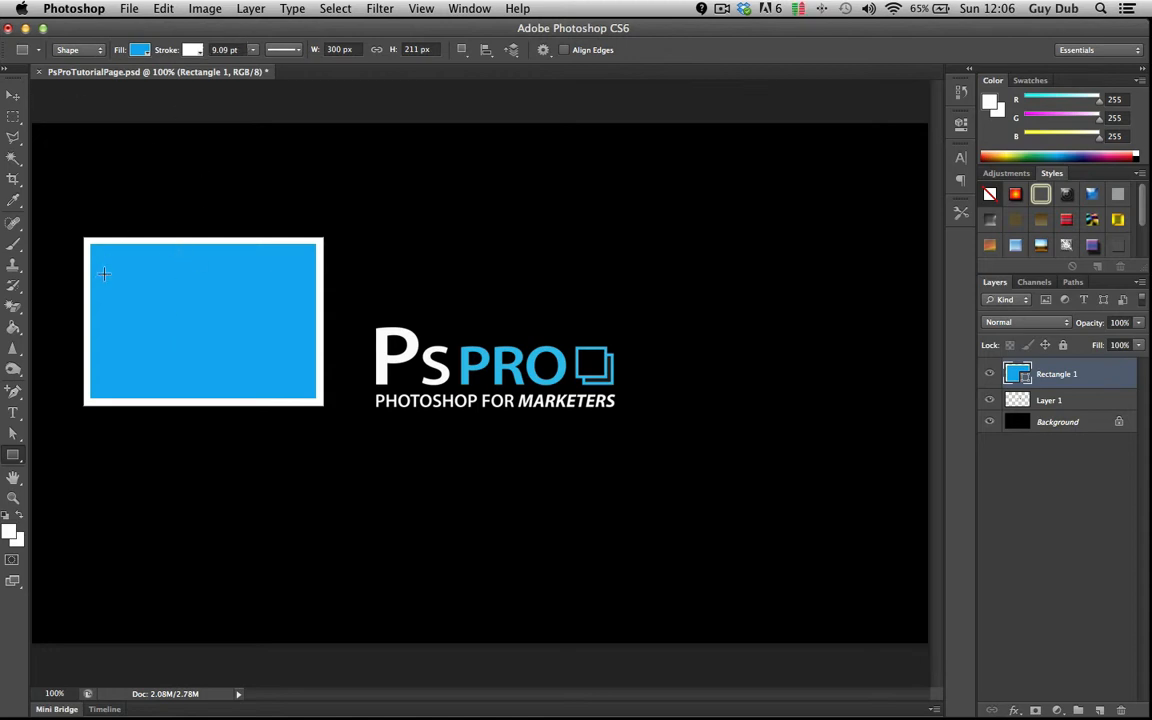
pyautogui.click(14, 96)
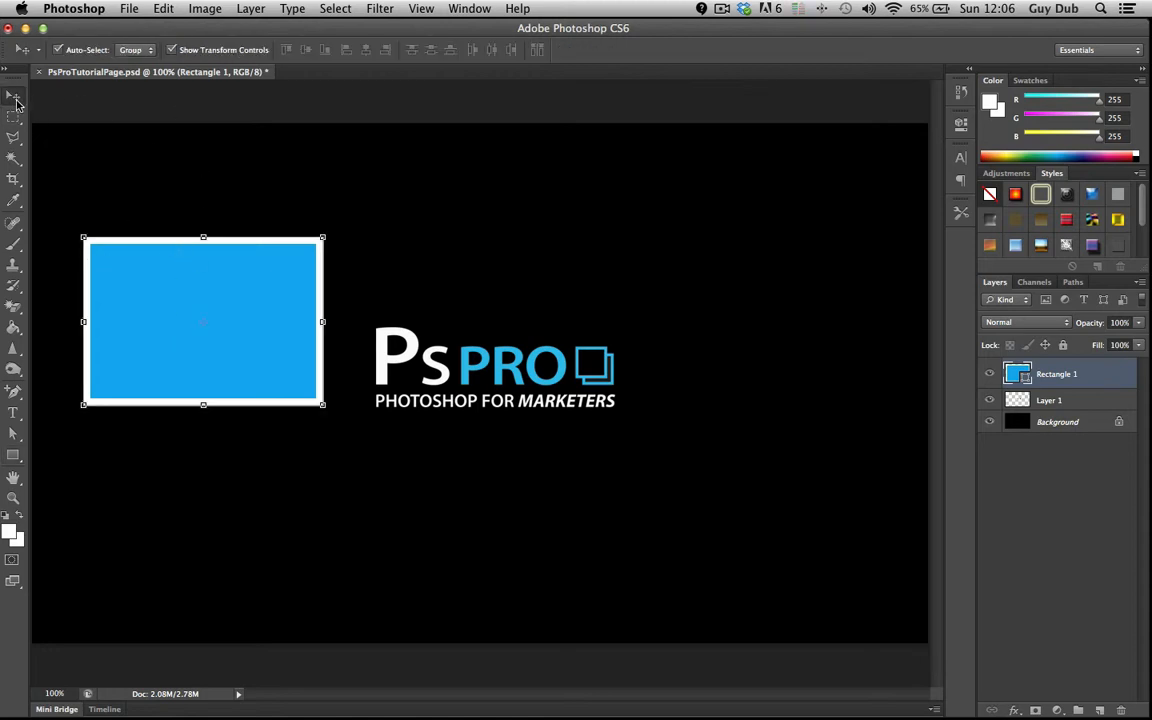
pyautogui.press('BackSpace')
# Step: Set the Rectangle tool's stroke colour to red and its line type to dashed
pyautogui.click(13, 455)
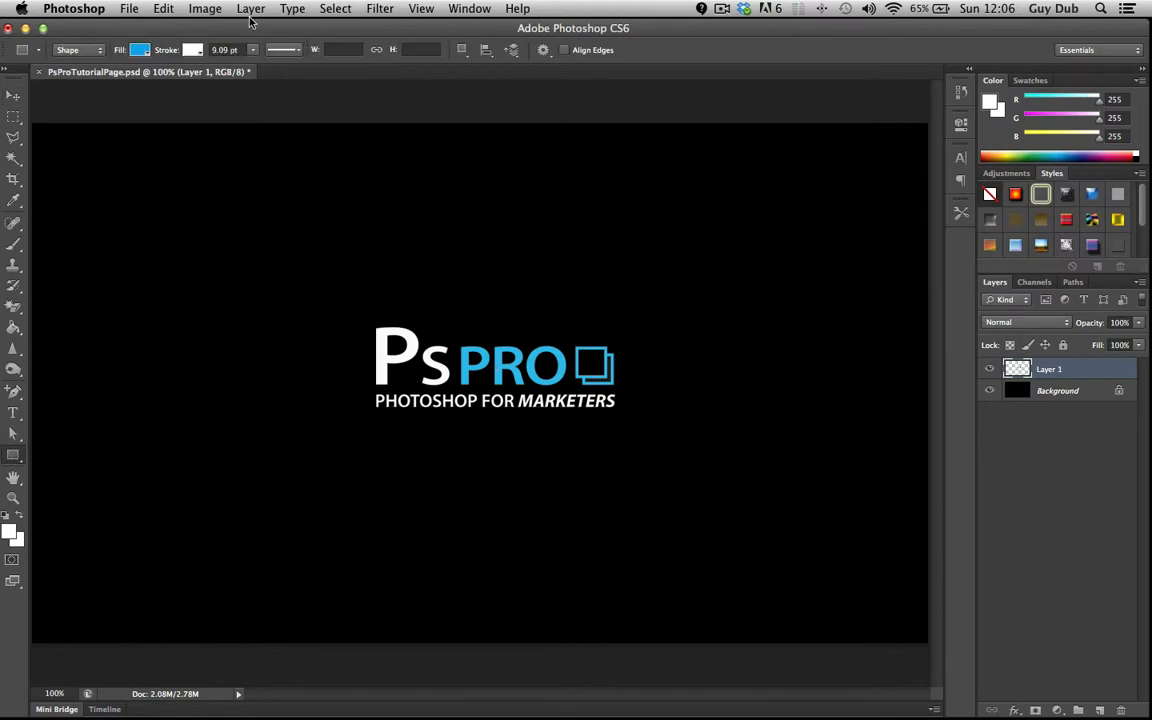
pyautogui.click(200, 55)
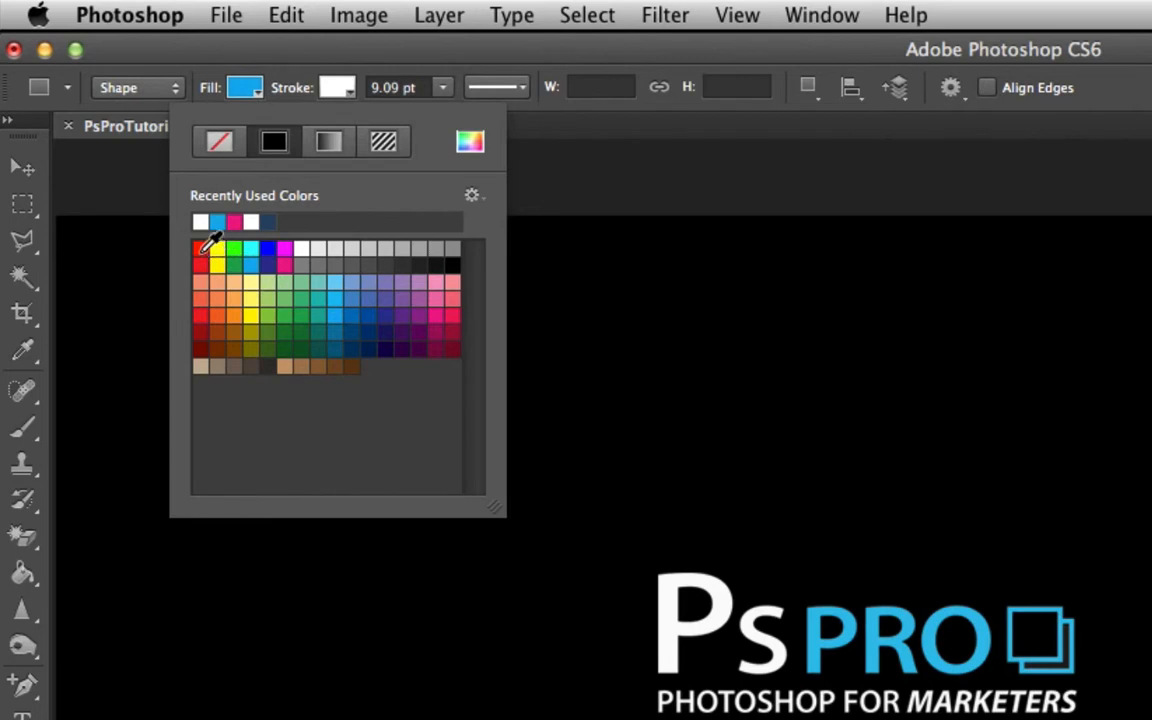
pyautogui.click(201, 248)
pyautogui.click(522, 90)
pyautogui.click(524, 91)
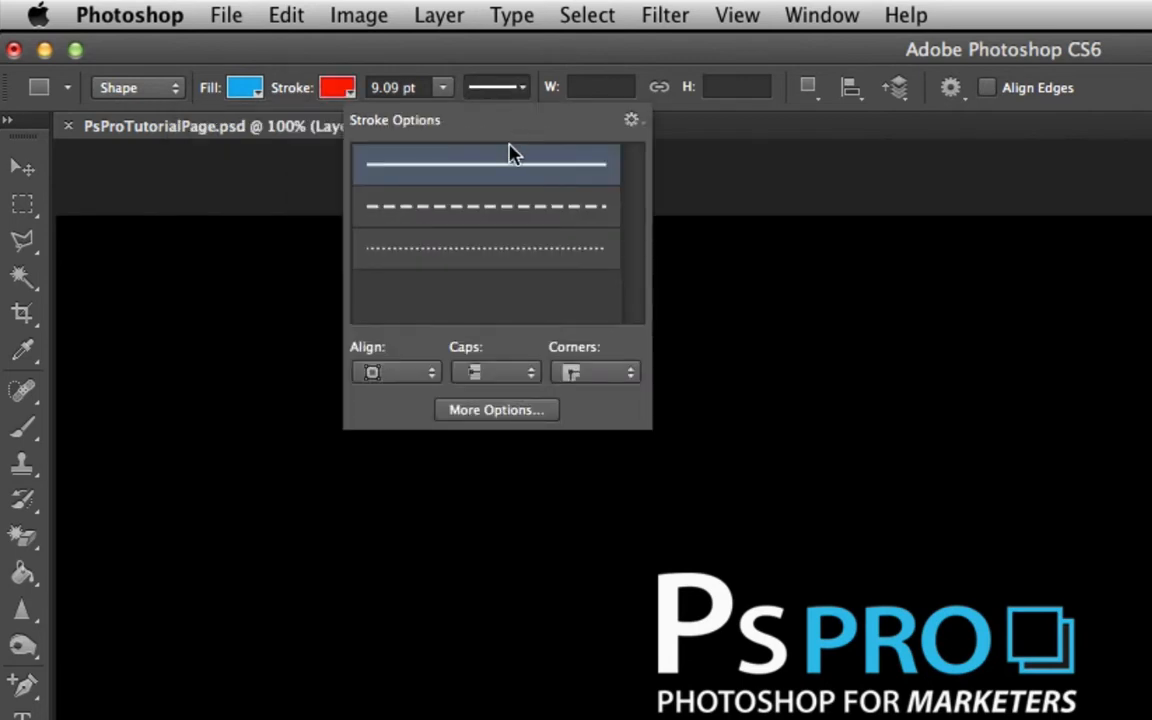
pyautogui.click(491, 207)
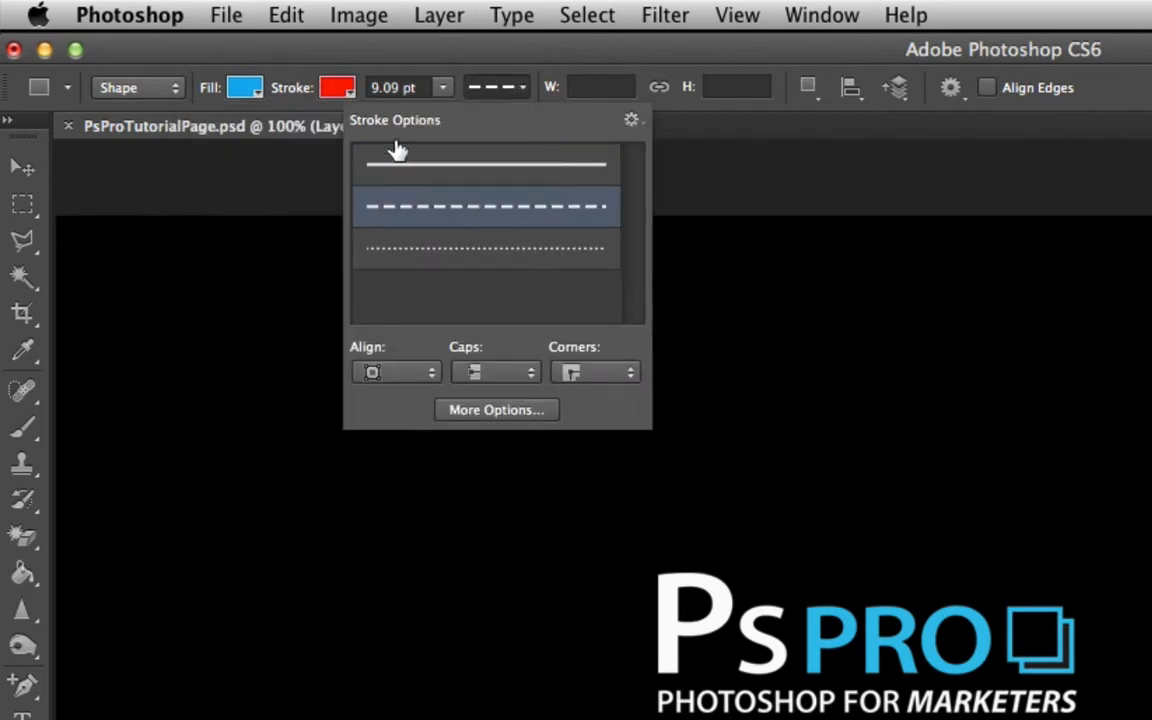
# Step: Set the Rectangle tool's shape fill colour to black
pyautogui.click(258, 95)
pyautogui.click(258, 95)
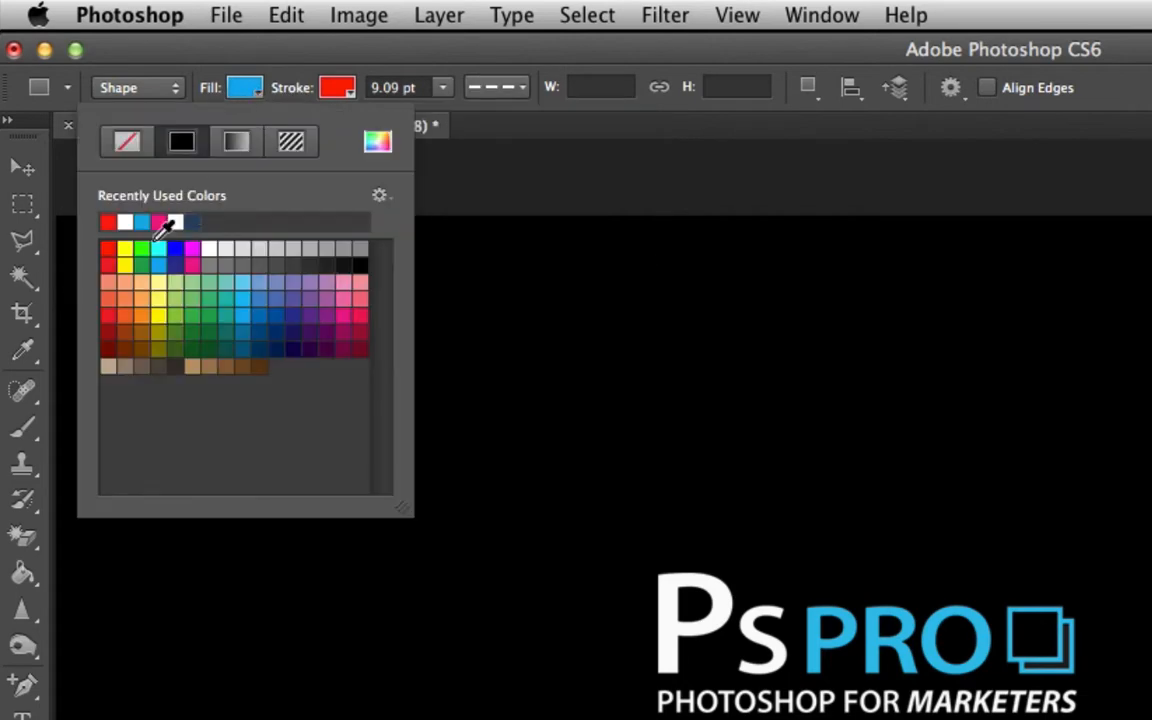
pyautogui.click(360, 265)
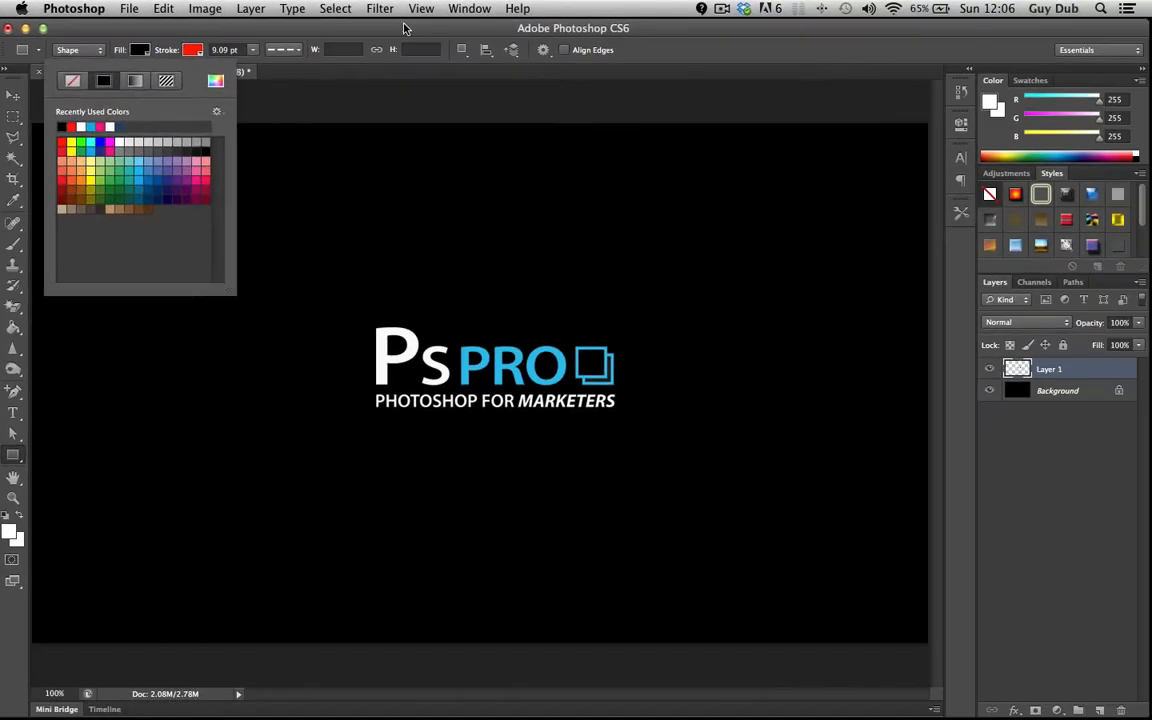
pyautogui.click(711, 49)
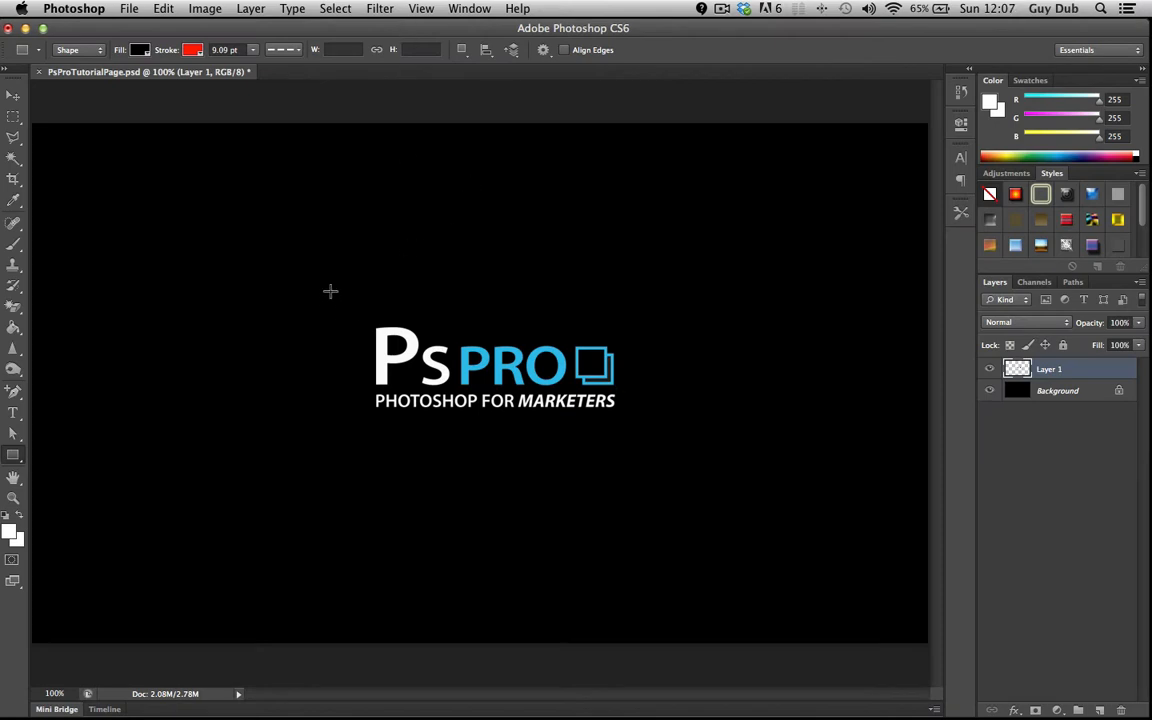
# Step: Draw a rectangle about 418 by 216 px over the logo and move its layer beneath Layer 1
pyautogui.moveTo(330, 291); pyautogui.dragTo(664, 462)
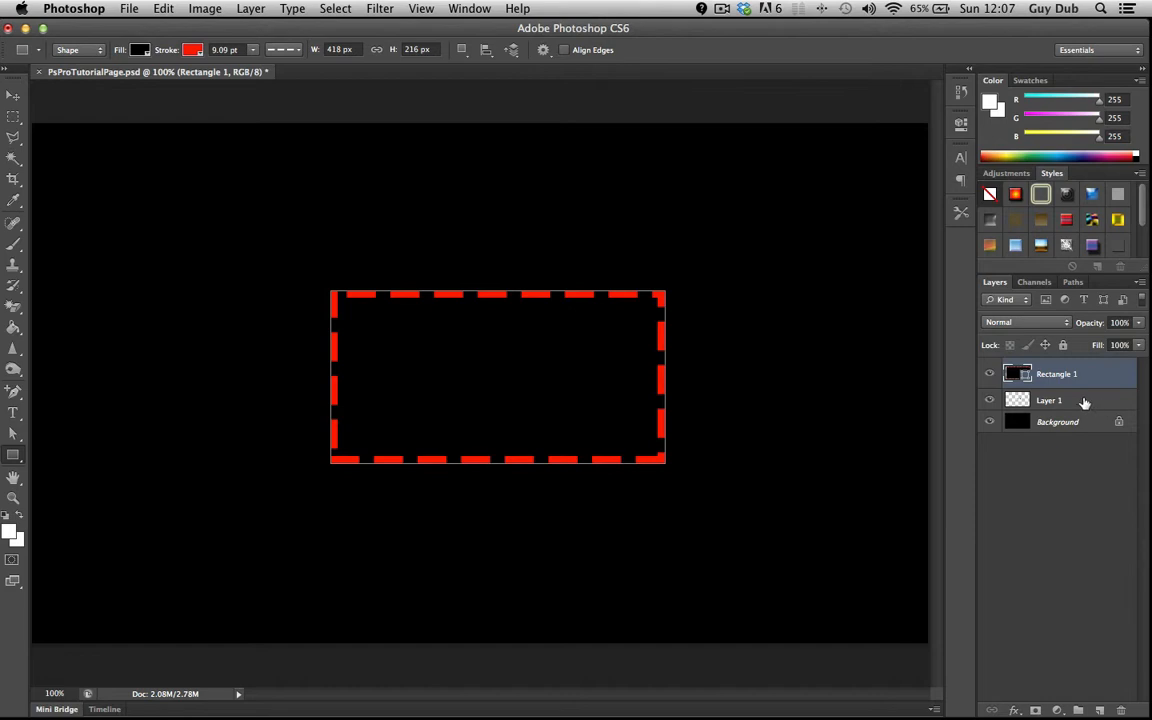
pyautogui.moveTo(1080, 390); pyautogui.dragTo(1078, 409)
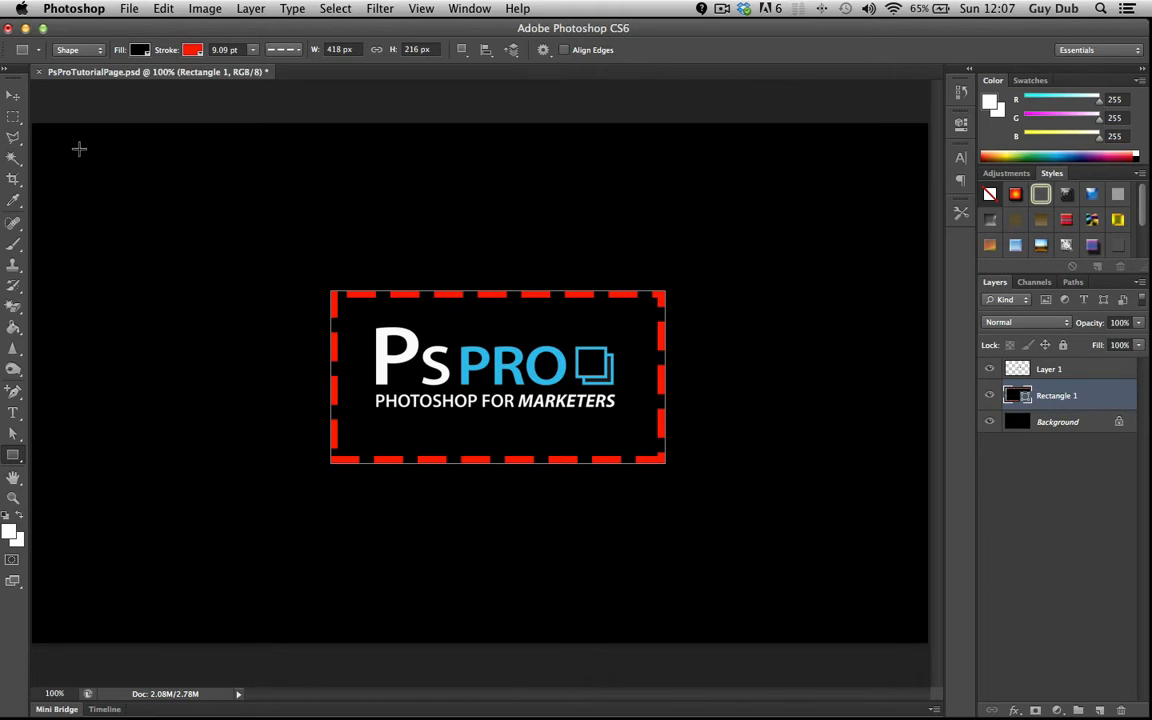
# Step: Delete the red dashed rectangle surrounding the logo
pyautogui.click(12, 113)
pyautogui.click(12, 97)
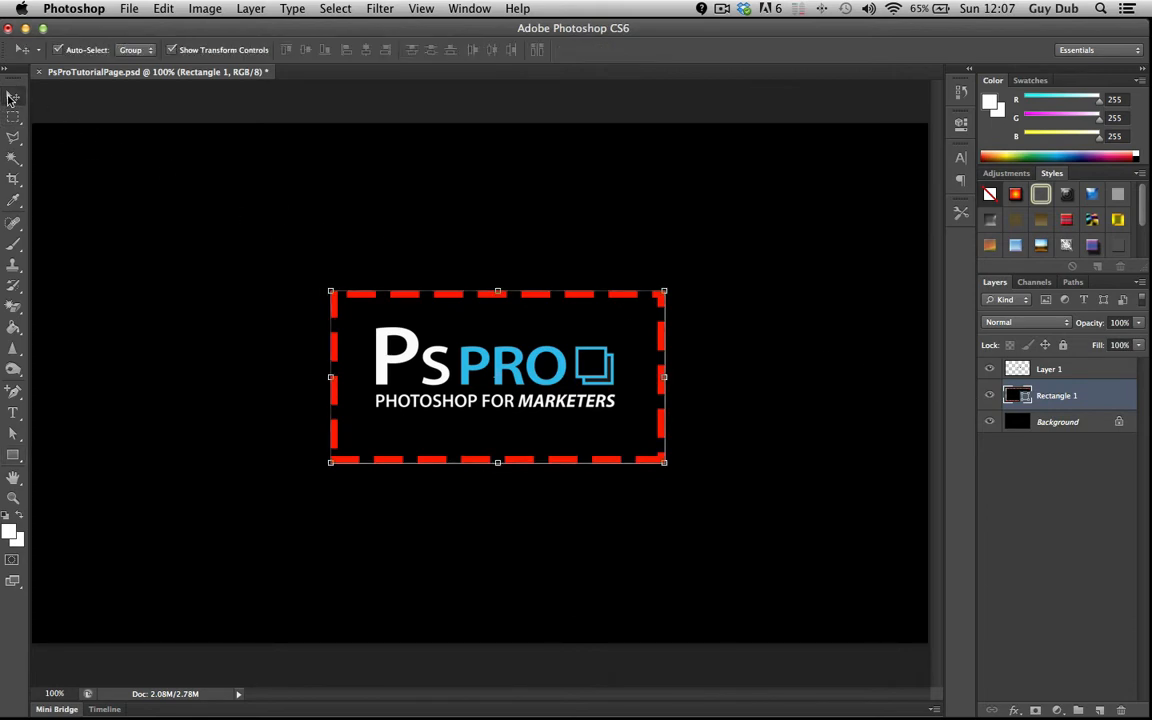
pyautogui.click(310, 238)
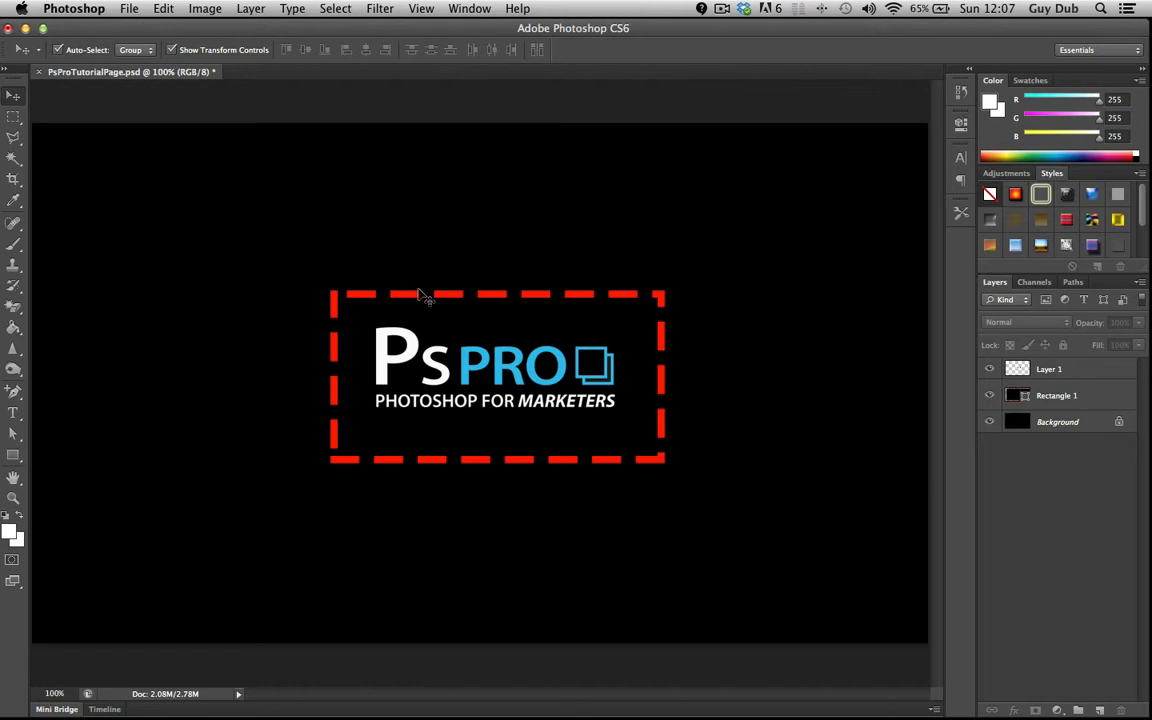
pyautogui.click(369, 263)
pyautogui.press('Delete')
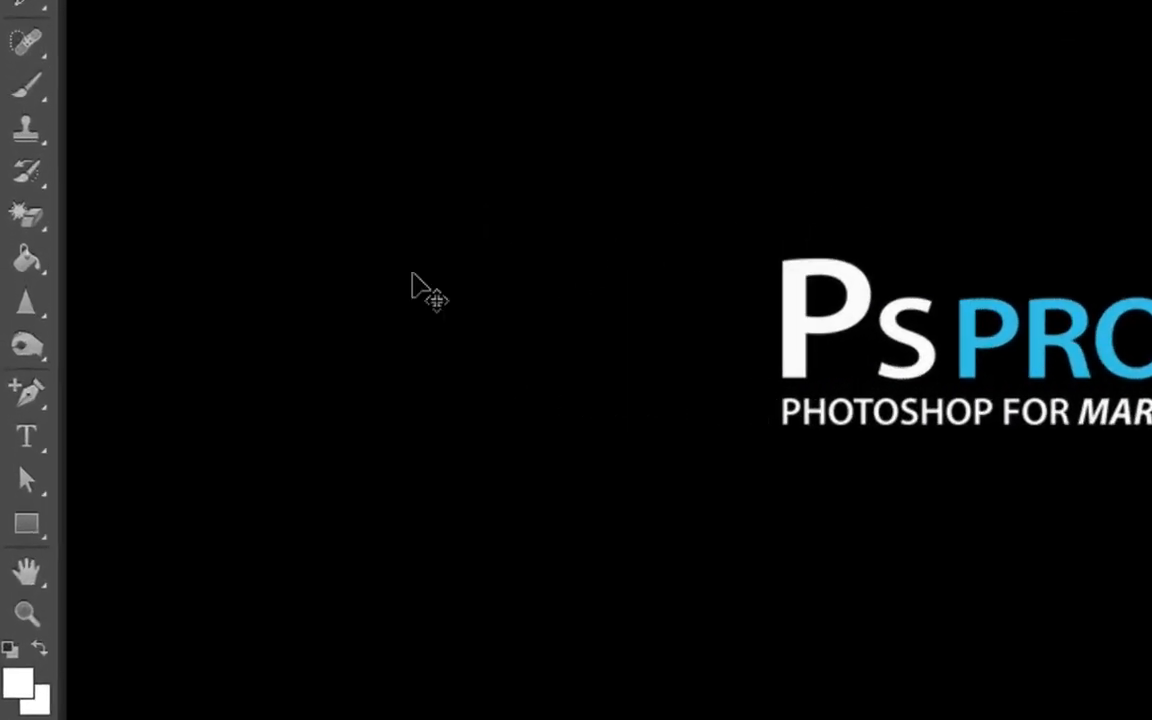
# Step: Draw a rounded rectangle about 462 by 240 px around the logo, using a blue stroke
pyautogui.click(18, 472)
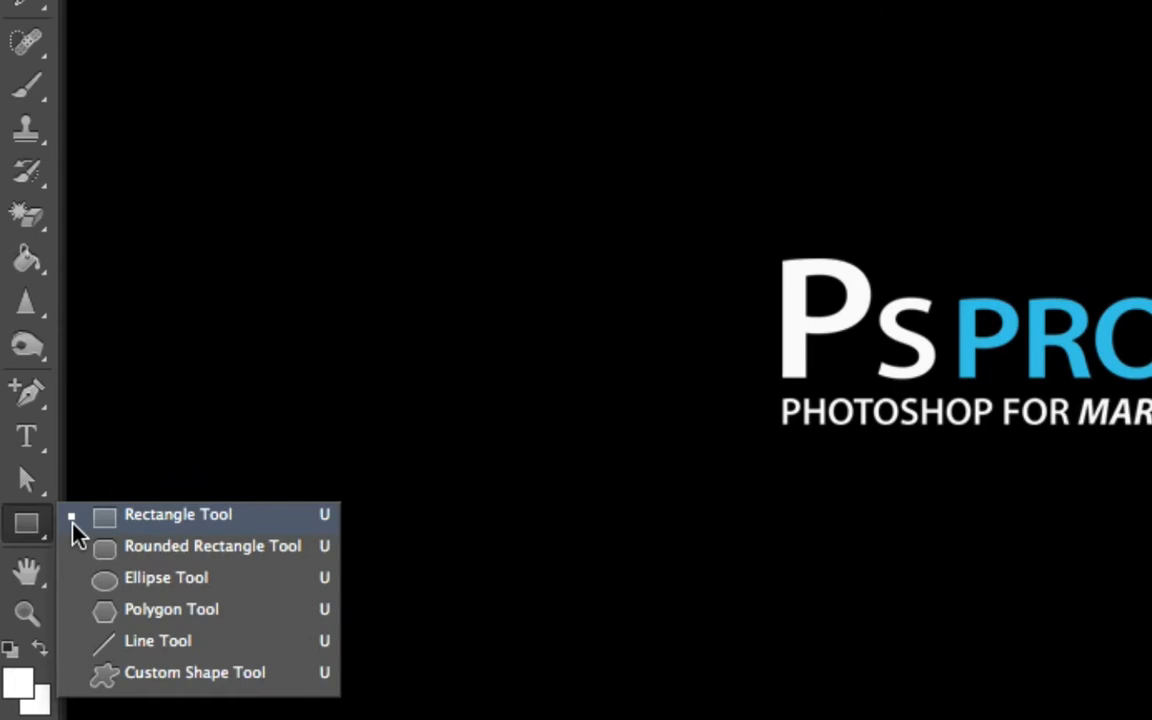
pyautogui.click(148, 552)
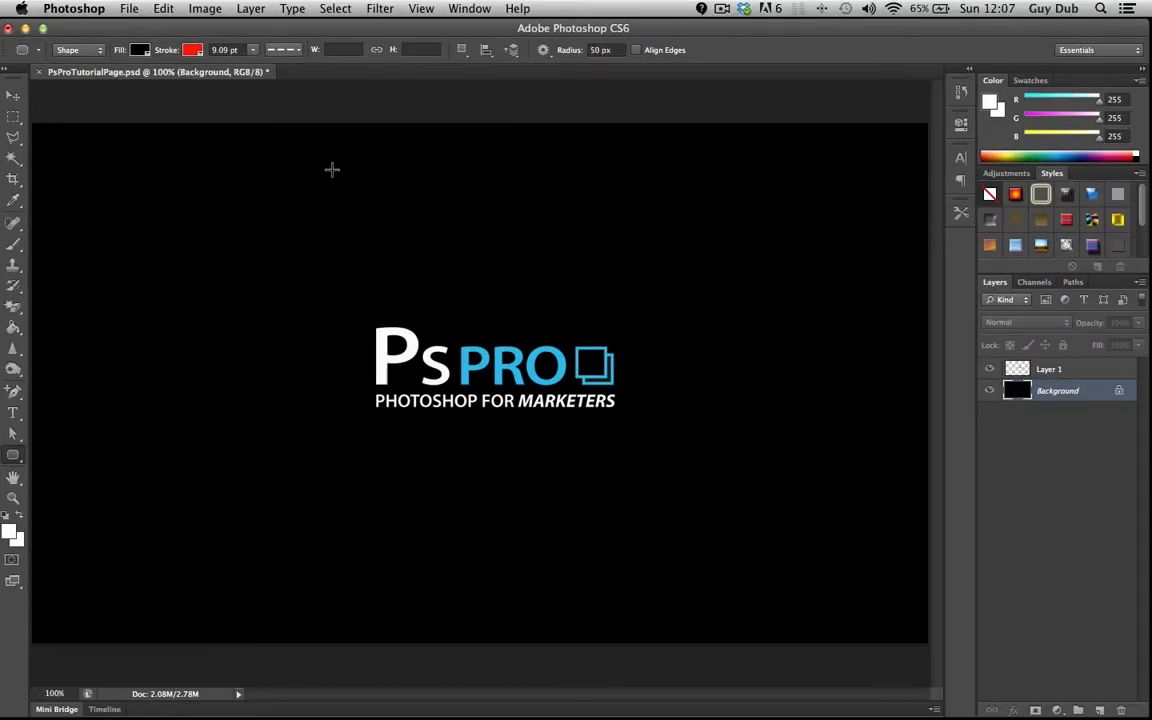
pyautogui.click(186, 49)
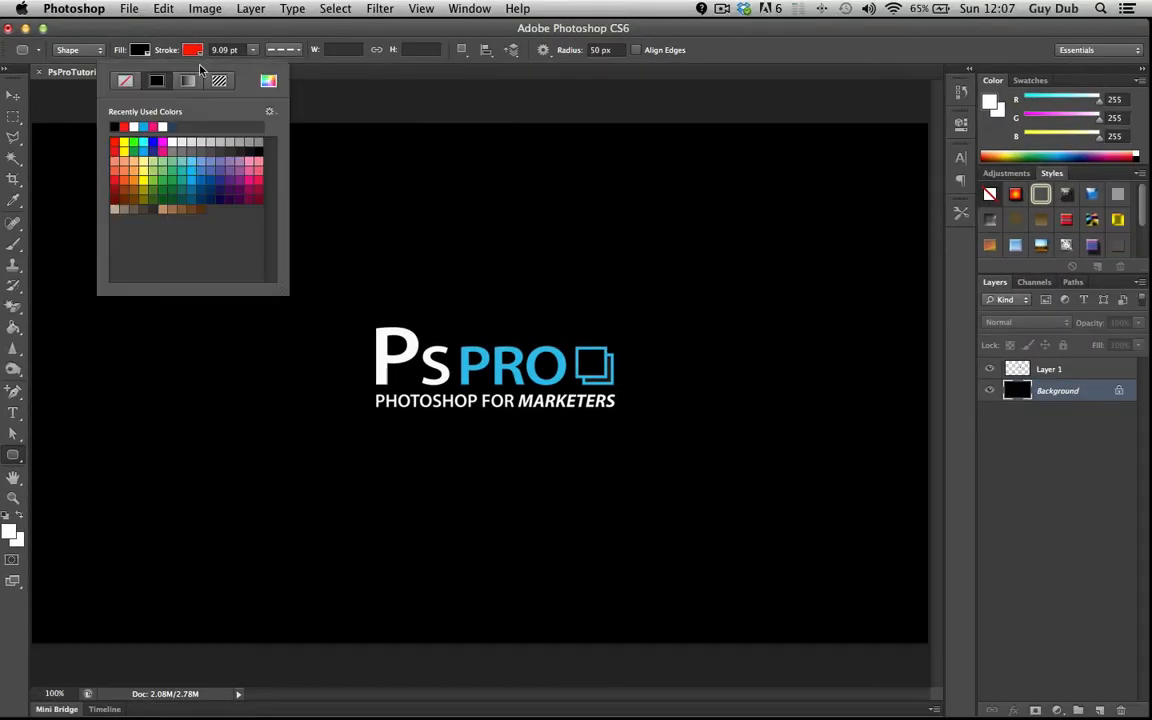
pyautogui.click(143, 126)
pyautogui.click(673, 77)
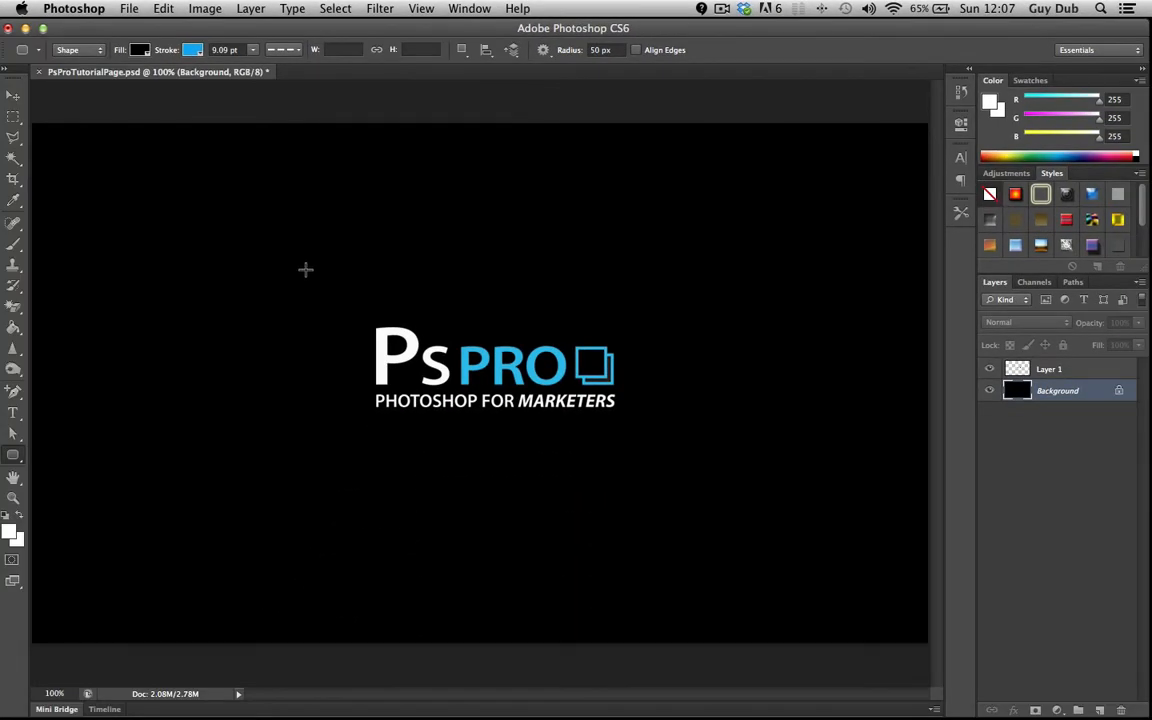
pyautogui.moveTo(308, 272)
pyautogui.mouseDown()
pyautogui.moveTo(470, 395)
pyautogui.moveTo(628, 424)
pyautogui.moveTo(677, 465)
pyautogui.mouseUp()
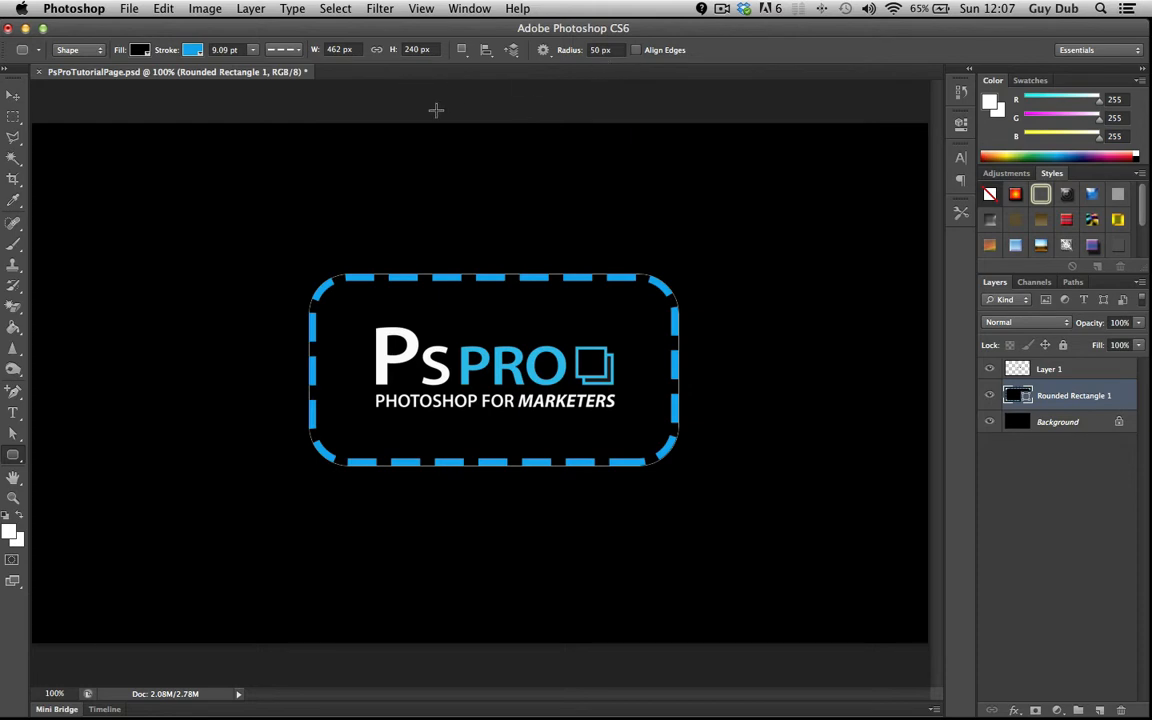
# Step: Set the corner radius to 10 px and draw a rounded rectangle about 424 by 107 px above the logo frame
pyautogui.click(597, 49)
pyautogui.write('1')
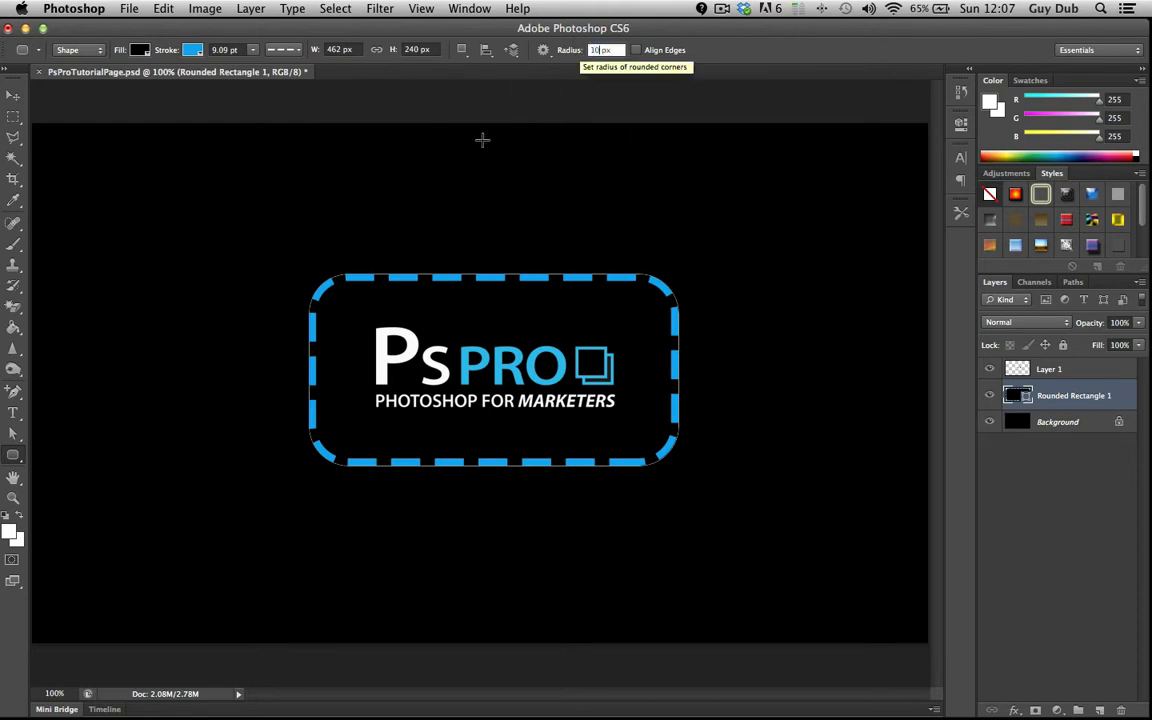
pyautogui.press('Return')
pyautogui.moveTo(317, 167); pyautogui.dragTo(658, 252)
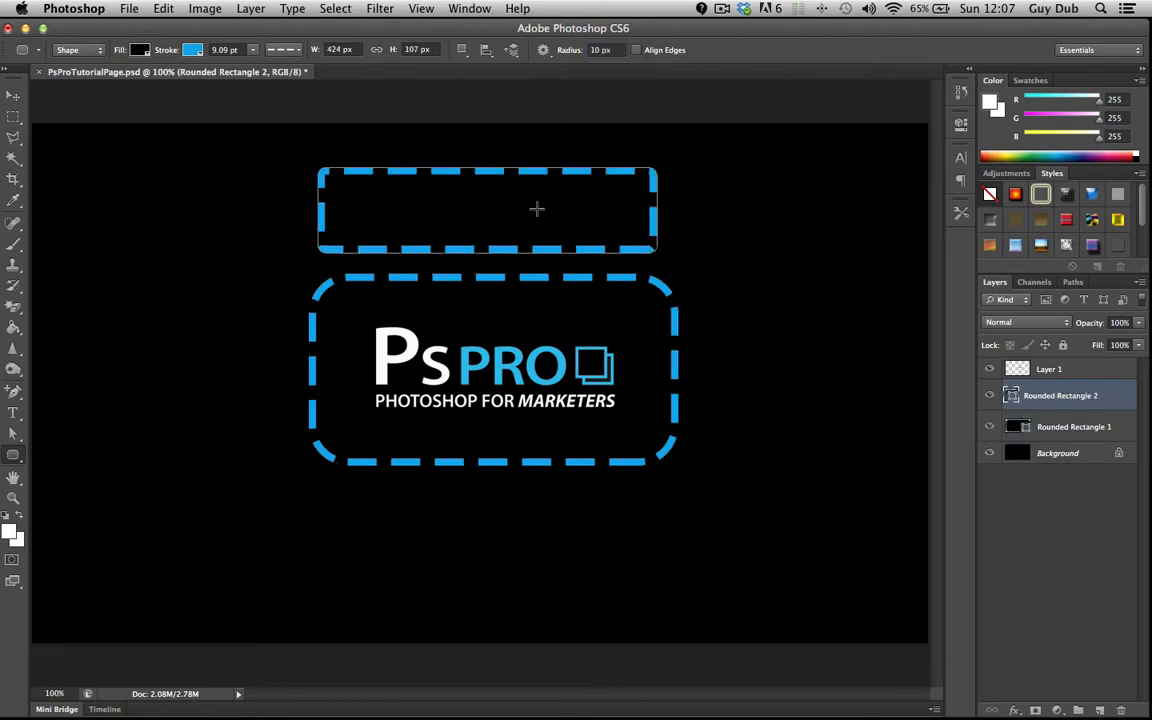
# Step: Delete both dashed rounded rectangles, leaving only the logo on the black background
pyautogui.click(13, 116)
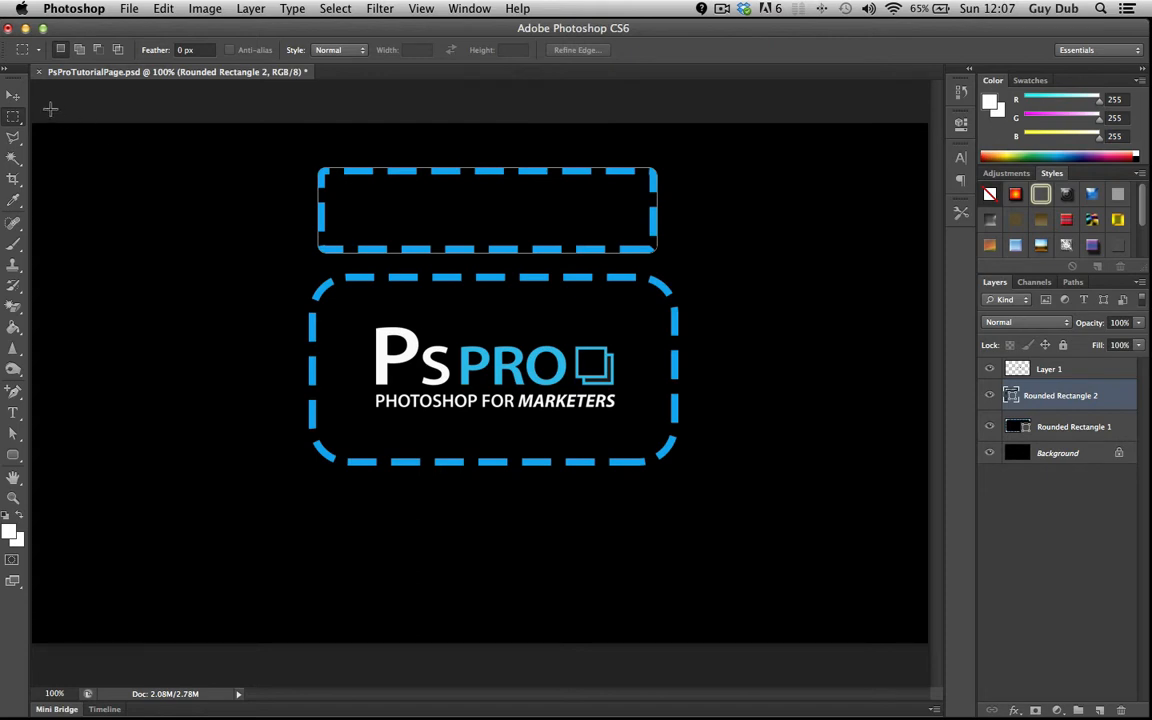
pyautogui.click(14, 94)
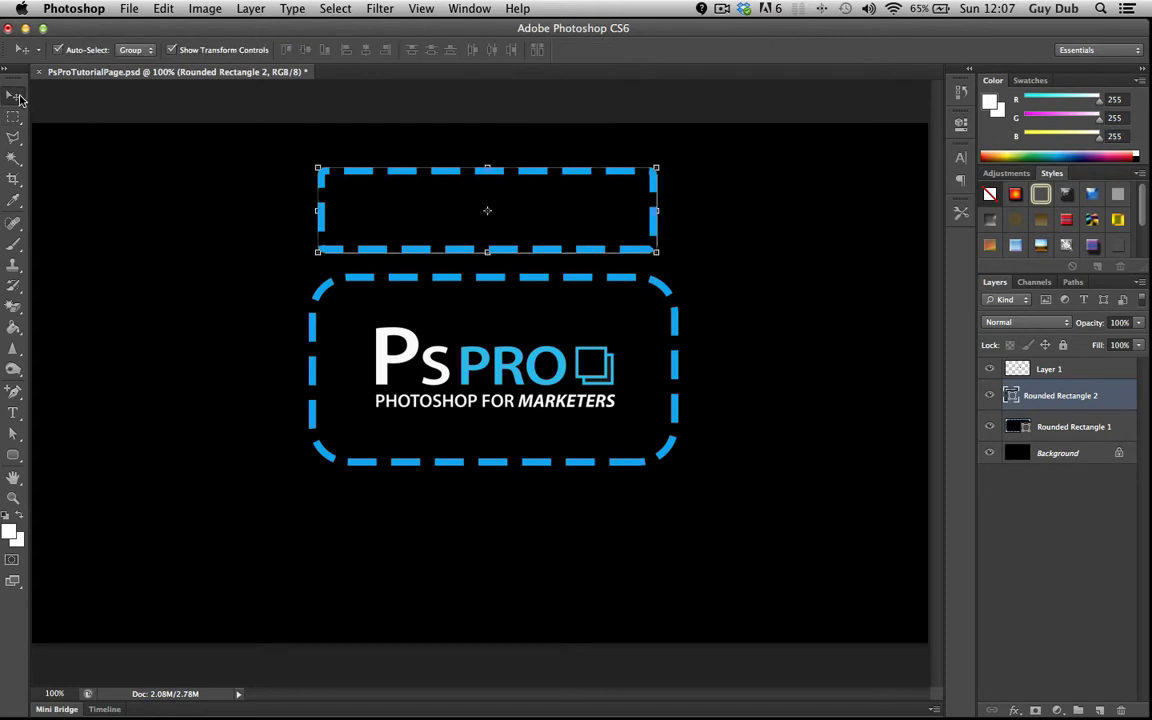
pyautogui.click(1062, 453)
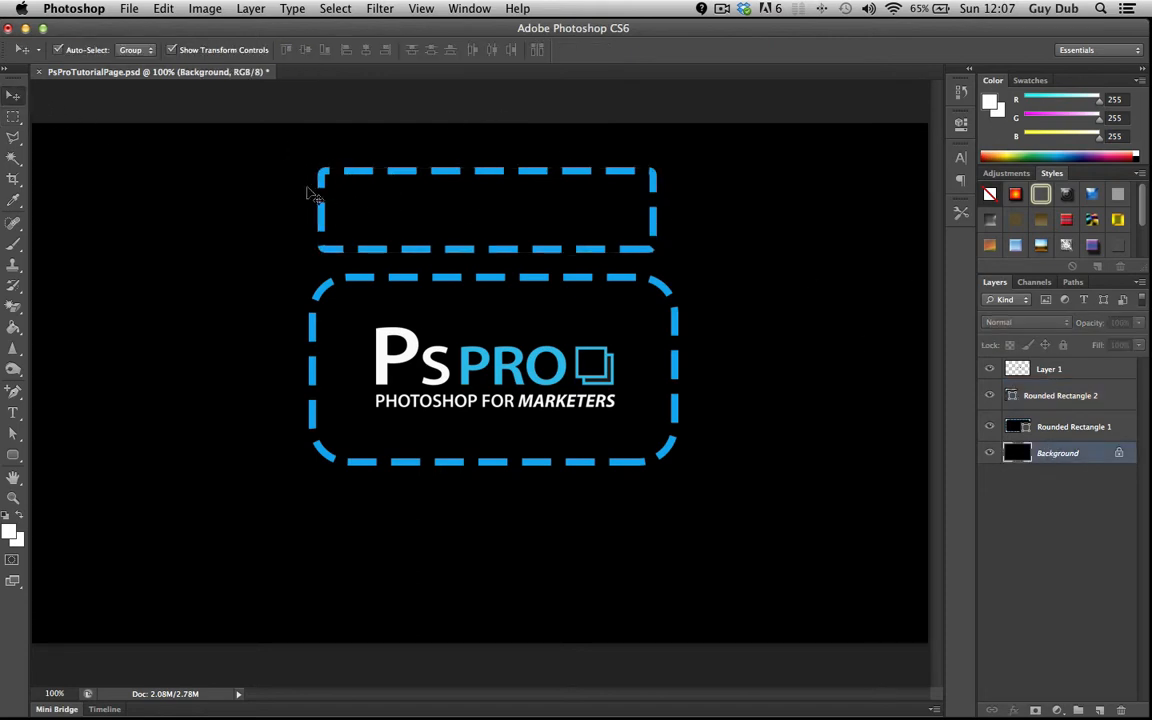
pyautogui.click(496, 180)
pyautogui.press('Delete')
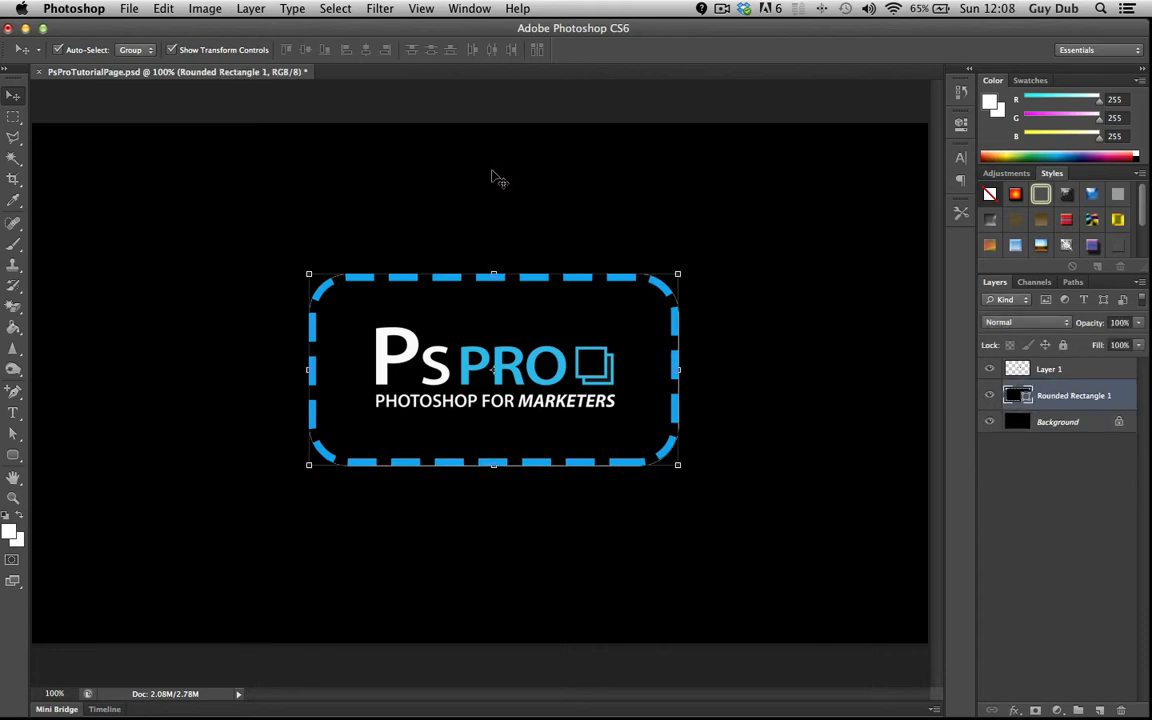
pyautogui.press('Delete')
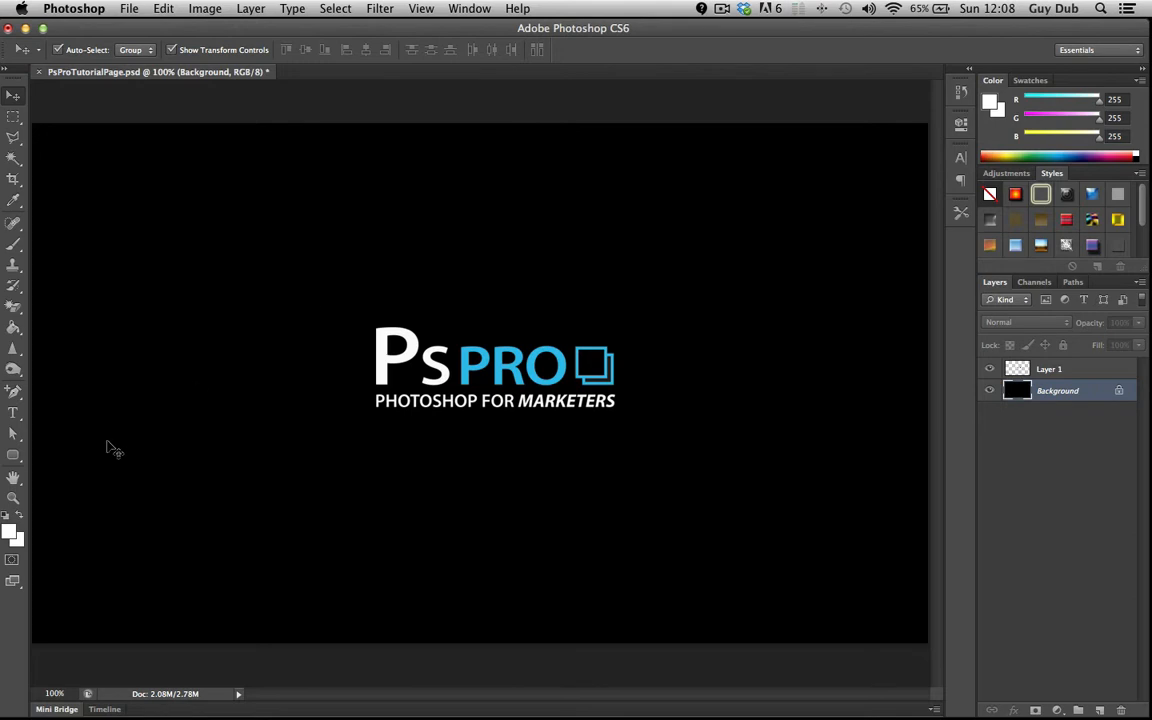
# Step: Draw a thick block arrow with the Custom Shape tool, about 211 by 137 px, above and left of the logo
pyautogui.click(13, 455)
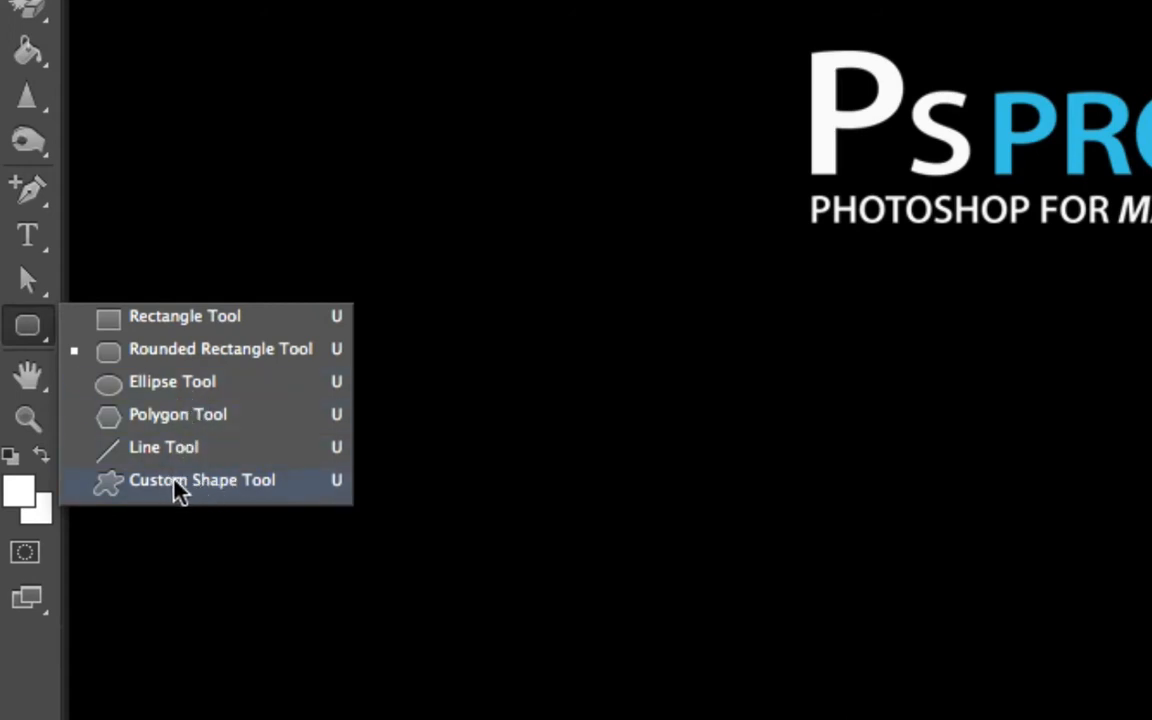
pyautogui.click(200, 482)
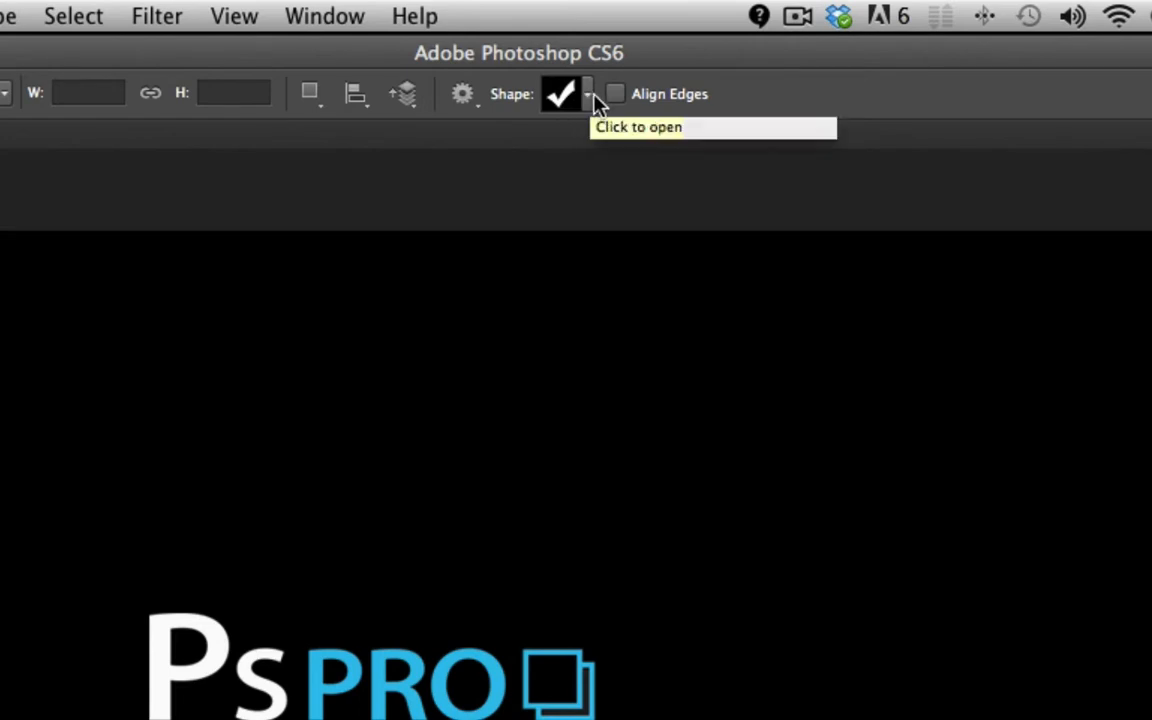
pyautogui.click(588, 95)
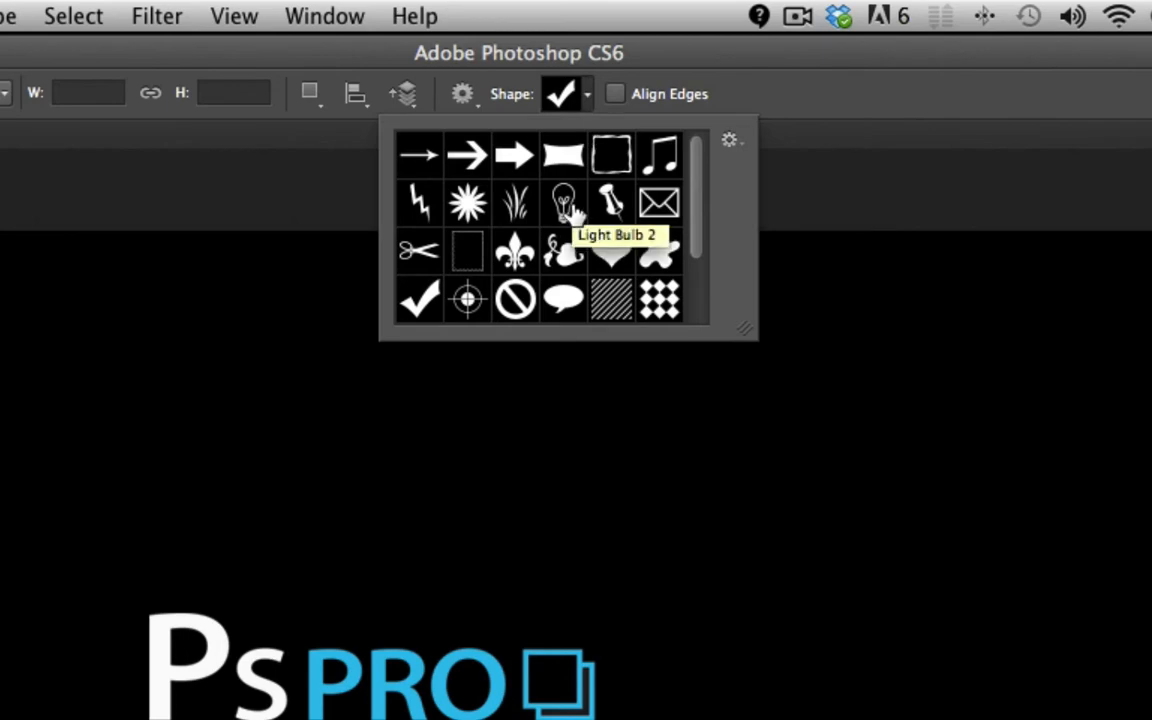
pyautogui.scroll(-2, 552, 258)
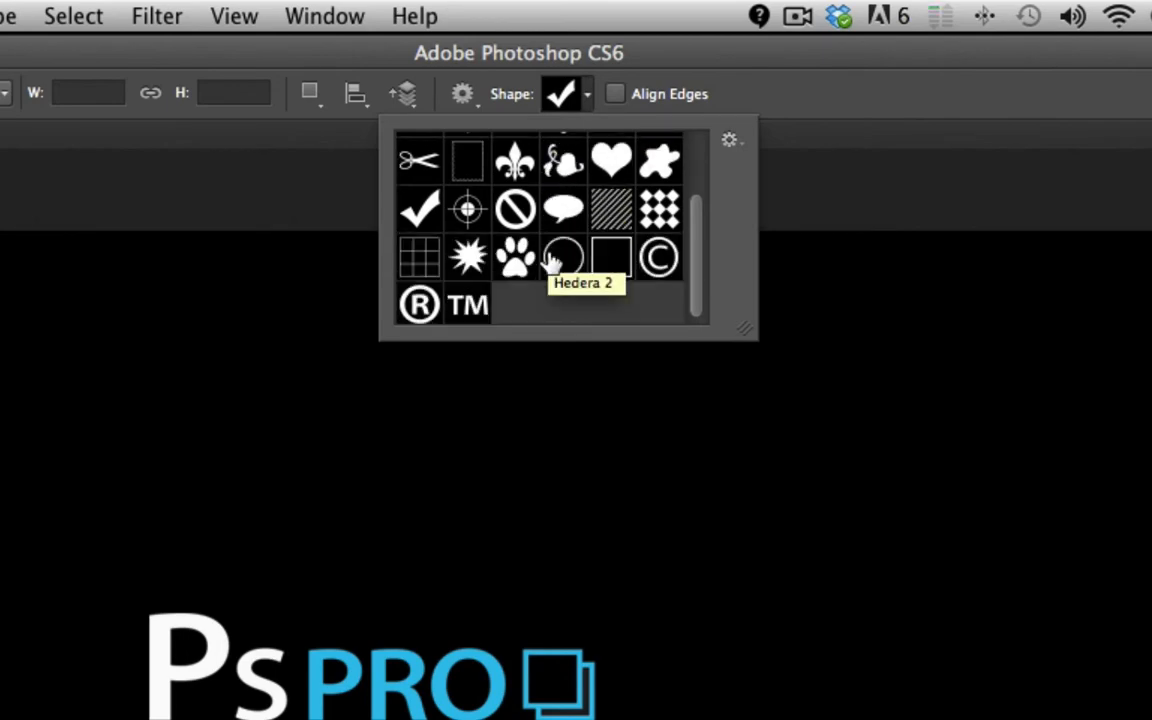
pyautogui.scroll(2, 552, 262)
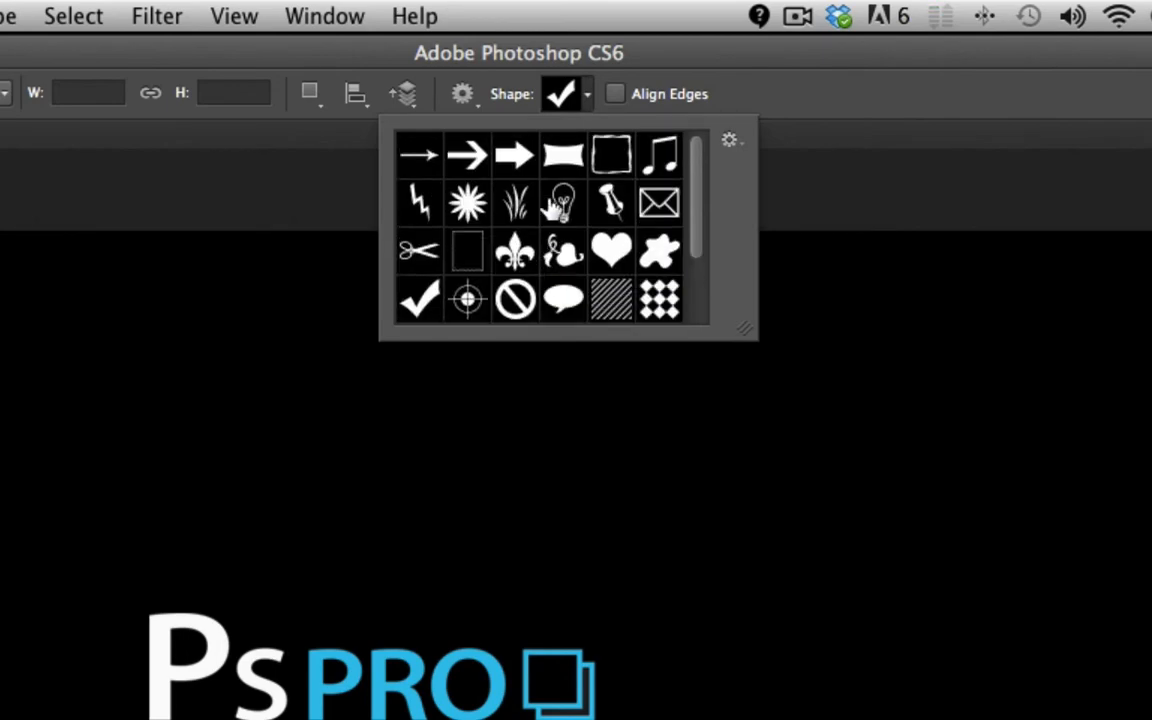
pyautogui.click(514, 154)
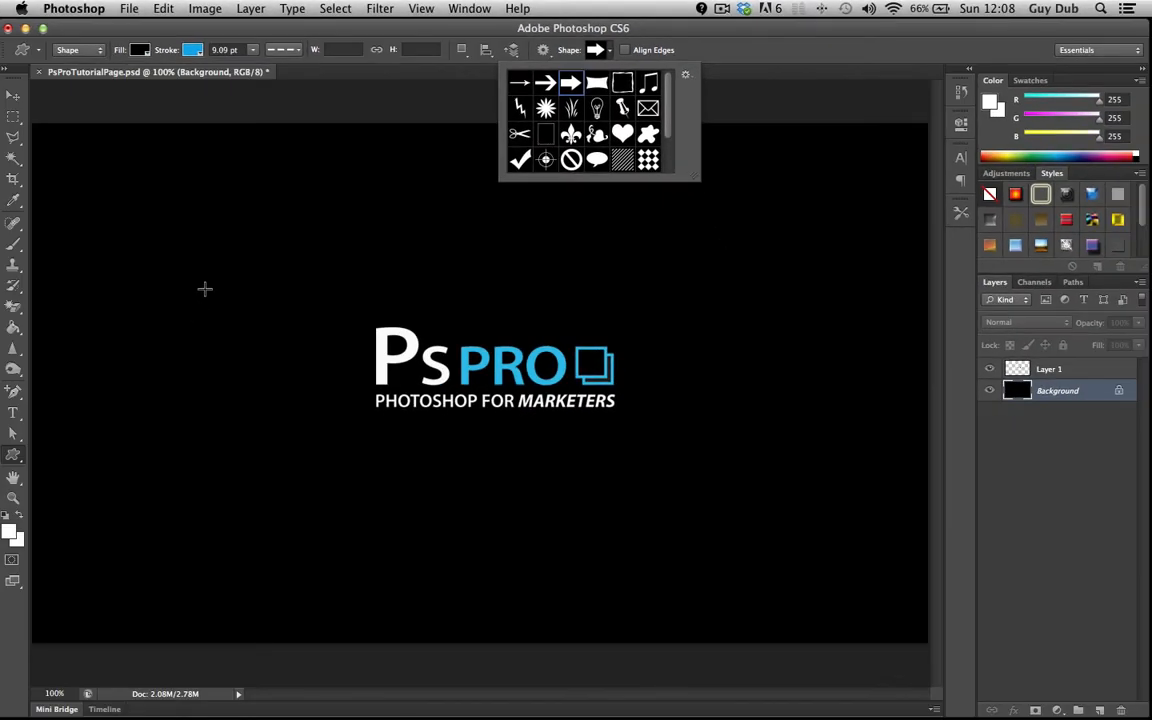
pyautogui.moveTo(203, 288); pyautogui.dragTo(373, 183)
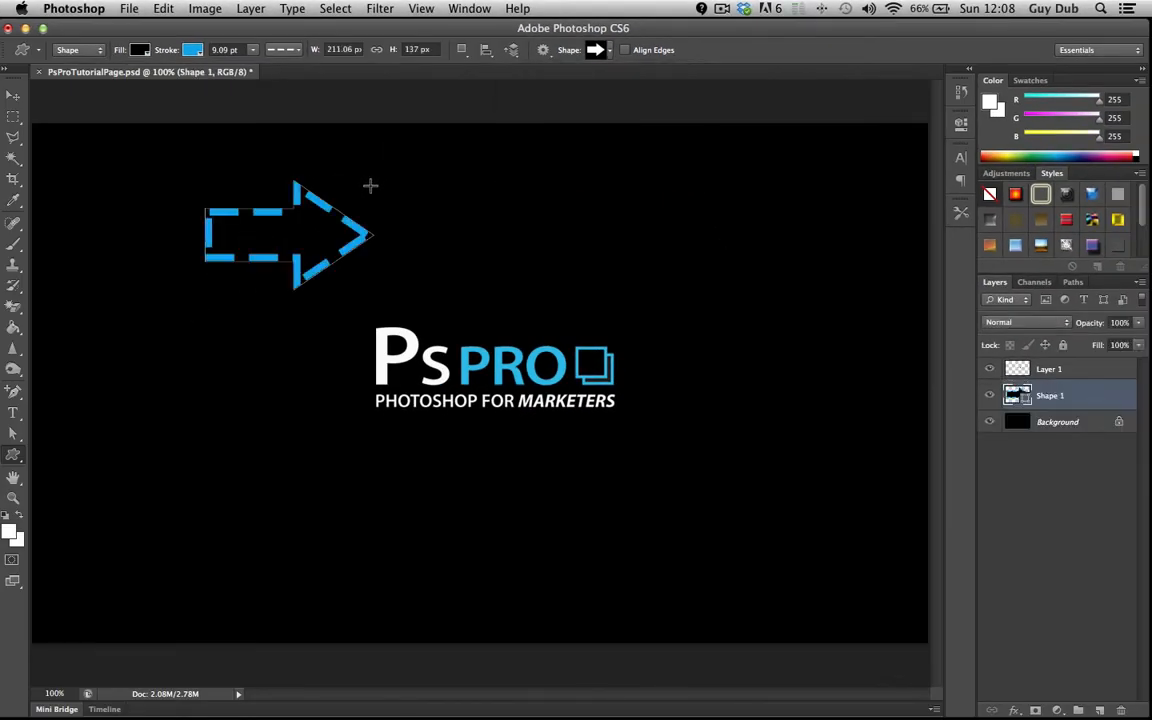
# Step: Change the arrow's stroke color to black and its fill color to blue
pyautogui.click(186, 49)
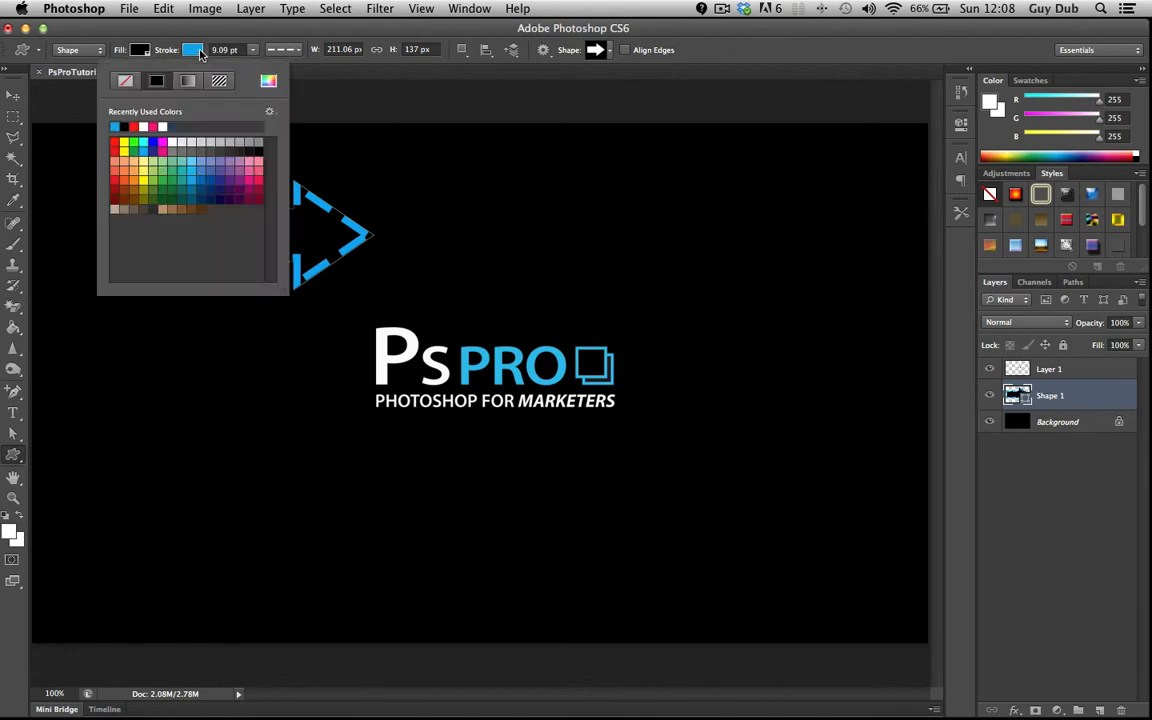
pyautogui.click(123, 126)
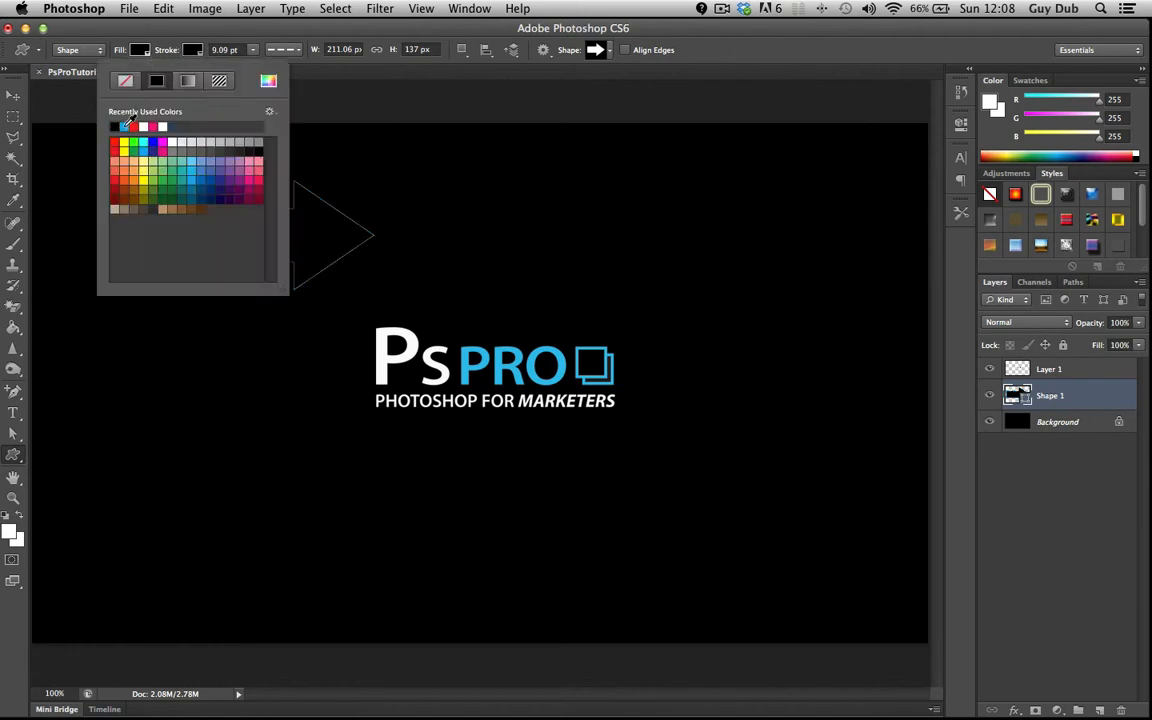
pyautogui.click(143, 50)
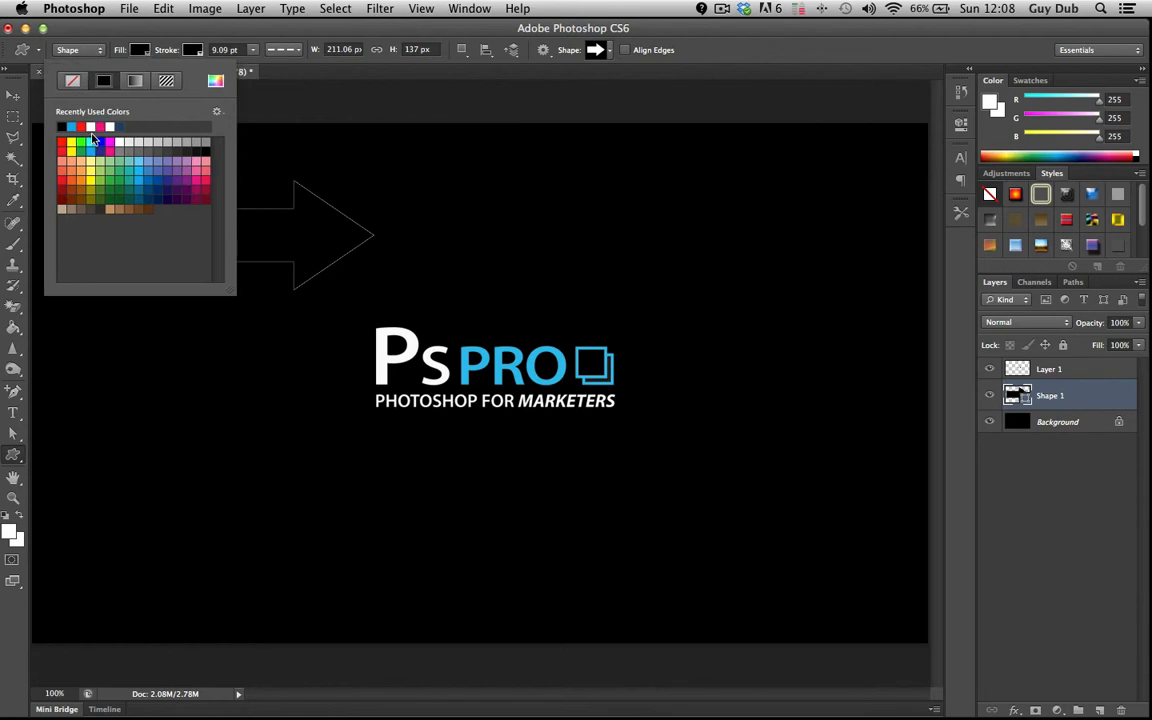
pyautogui.click(71, 126)
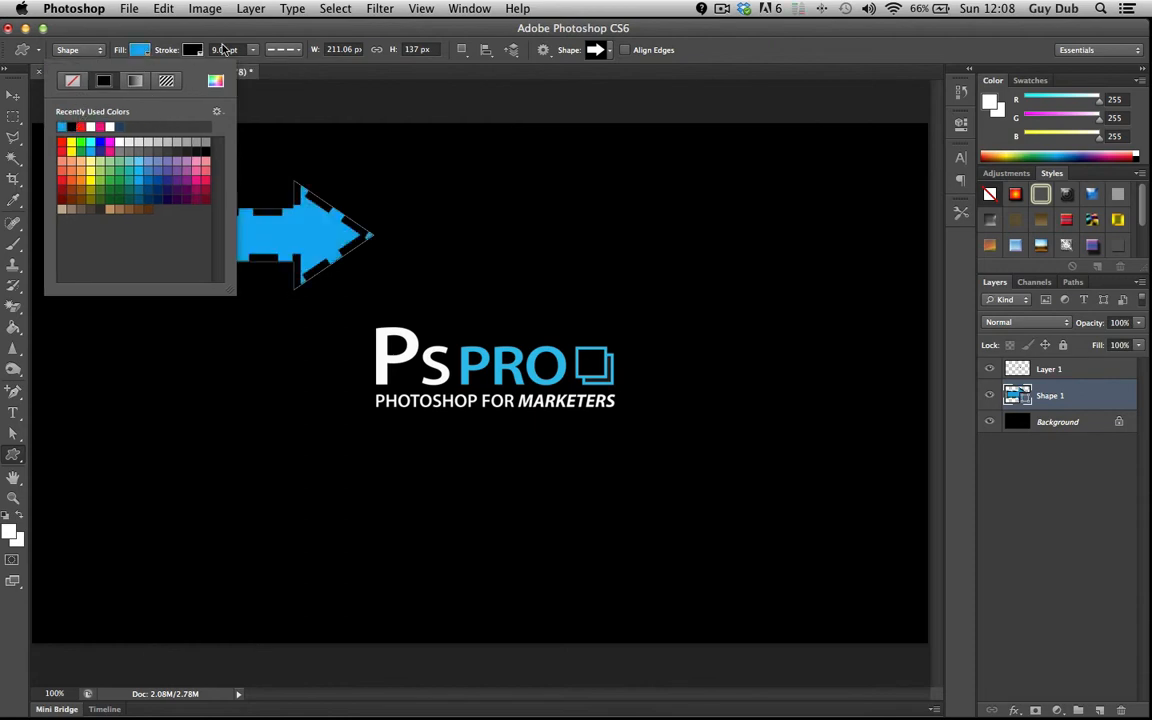
# Step: Reduce the arrow's stroke width to 0 pt and move the arrow slightly to the left on the canvas
pyautogui.click(225, 49)
pyautogui.click(252, 51)
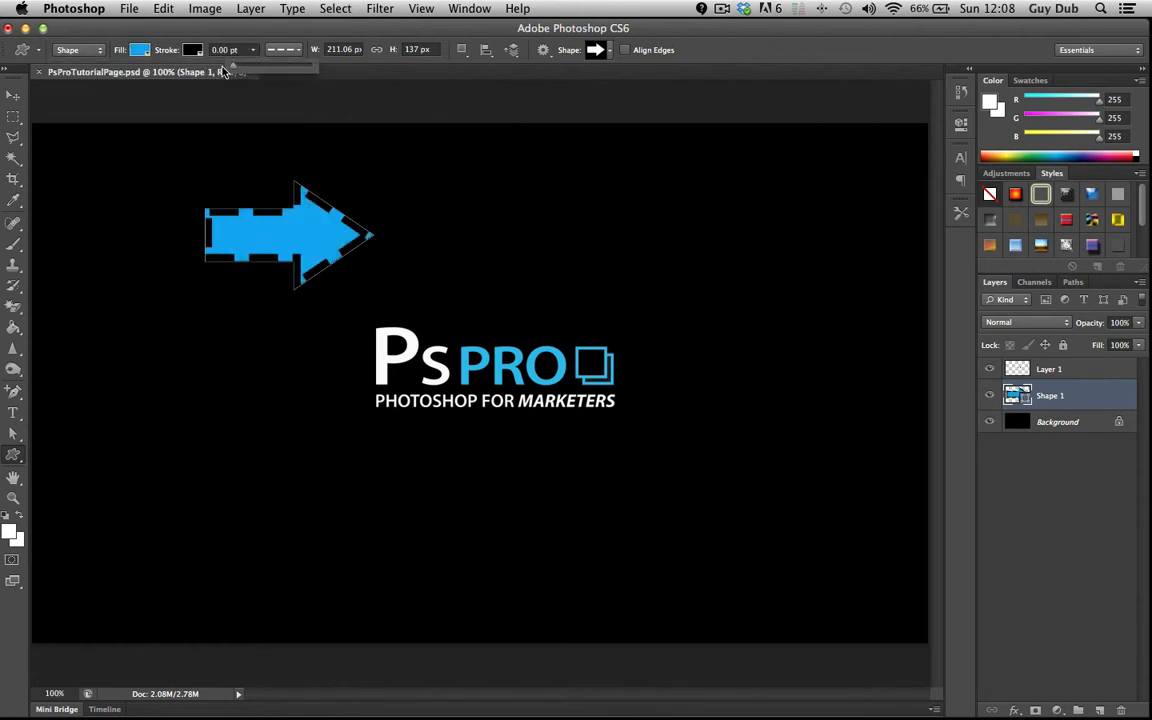
pyautogui.moveTo(222, 66); pyautogui.dragTo(202, 55)
pyautogui.click(13, 95)
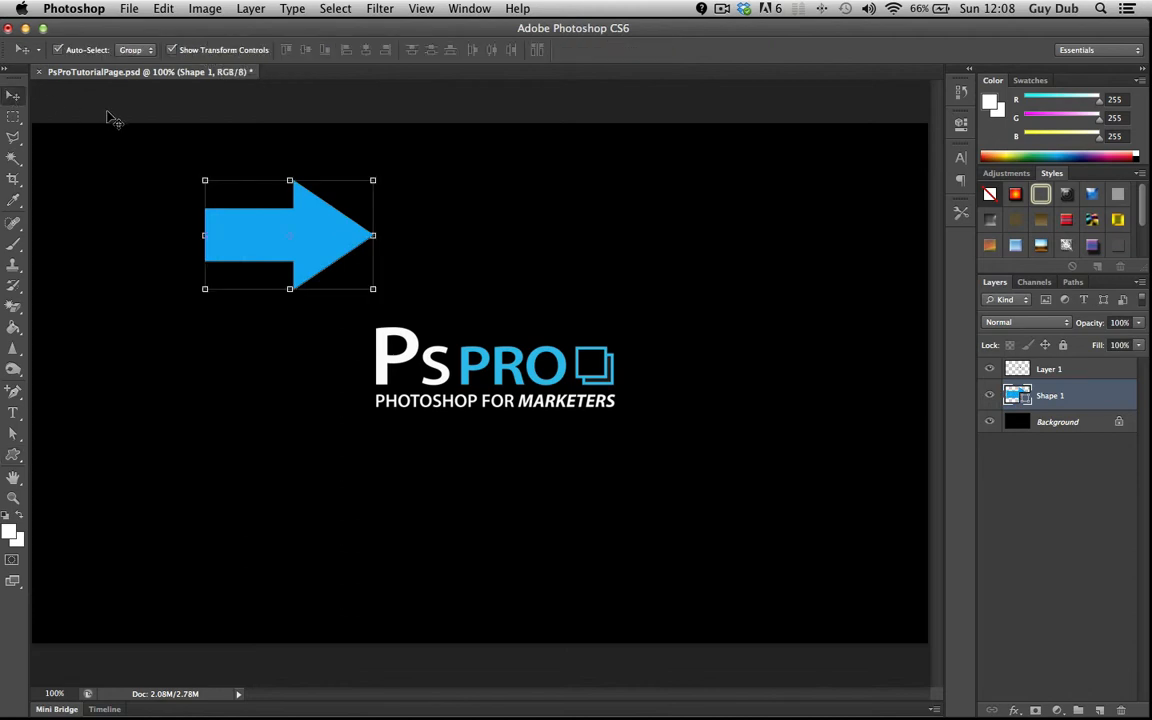
pyautogui.moveTo(211, 222); pyautogui.dragTo(166, 222)
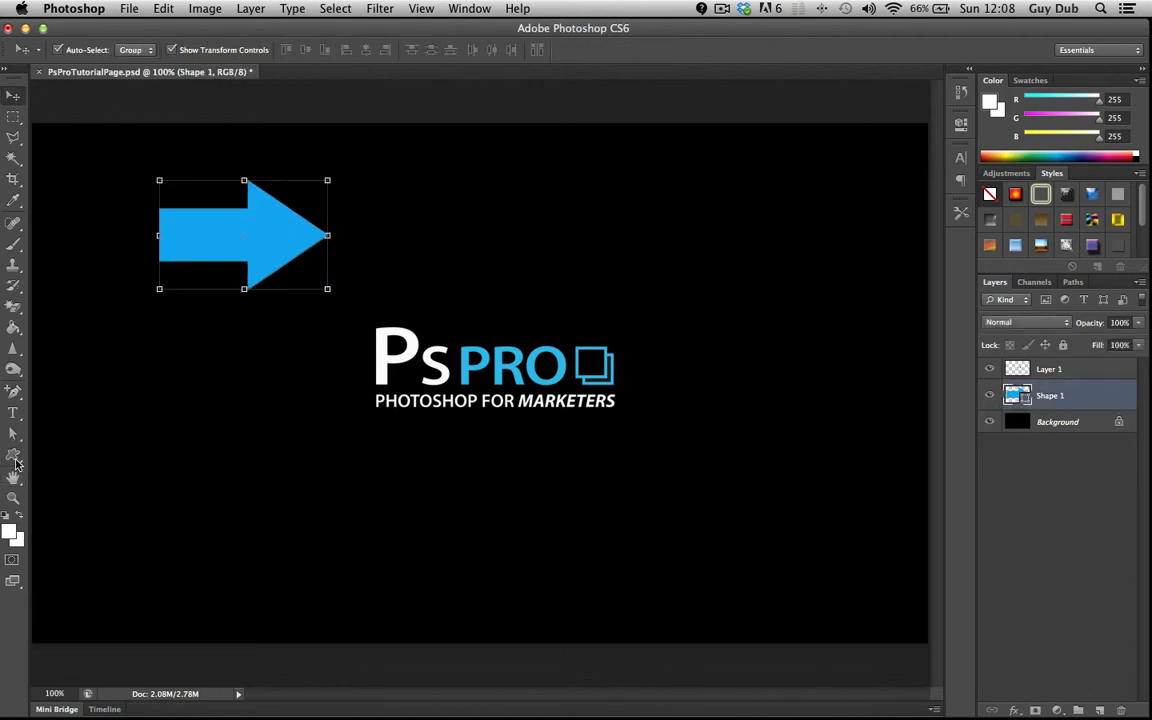
# Step: Draw a checkmark custom shape about 146 by 140 px to the right of the logo and shift it slightly down
pyautogui.click(13, 455)
pyautogui.click(552, 48)
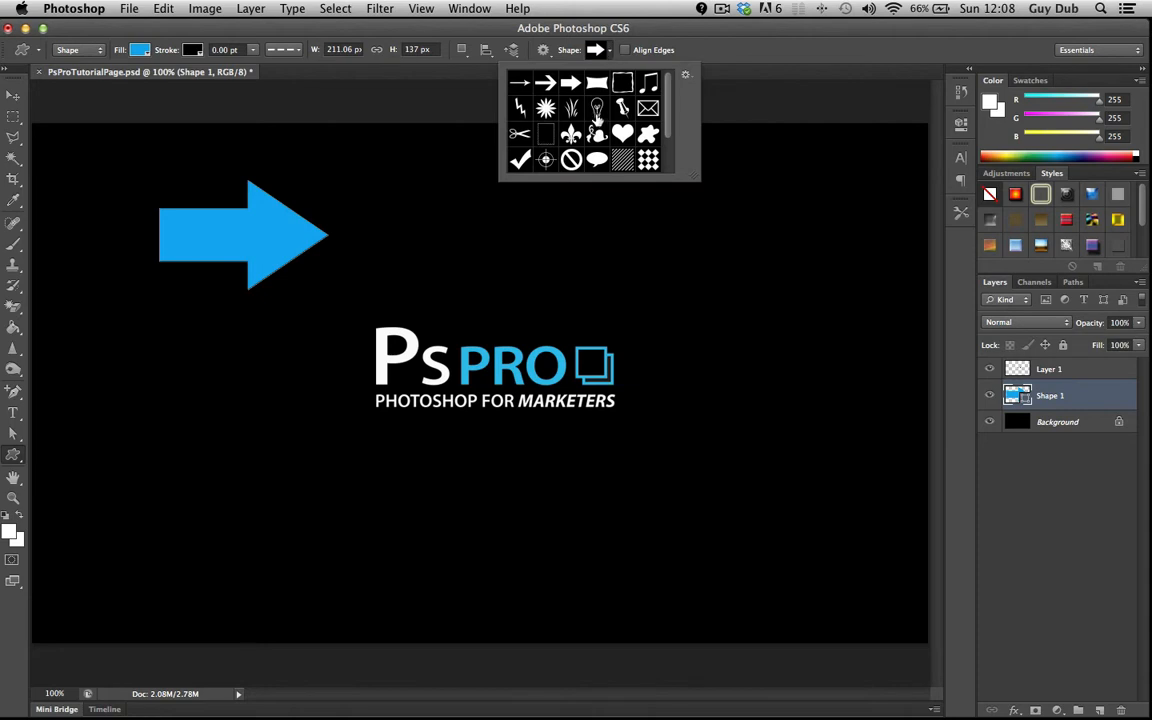
pyautogui.click(520, 160)
pyautogui.click(642, 383)
pyautogui.moveTo(642, 383); pyautogui.dragTo(758, 273)
pyautogui.click(13, 95)
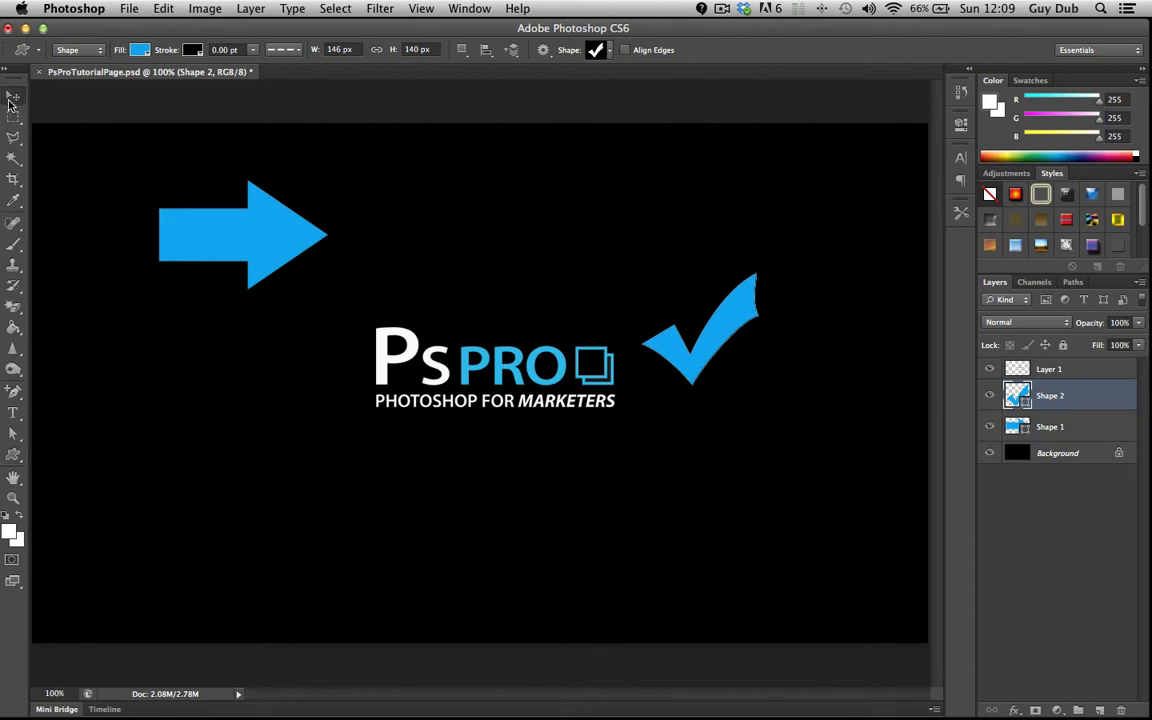
pyautogui.moveTo(728, 308); pyautogui.dragTo(728, 330)
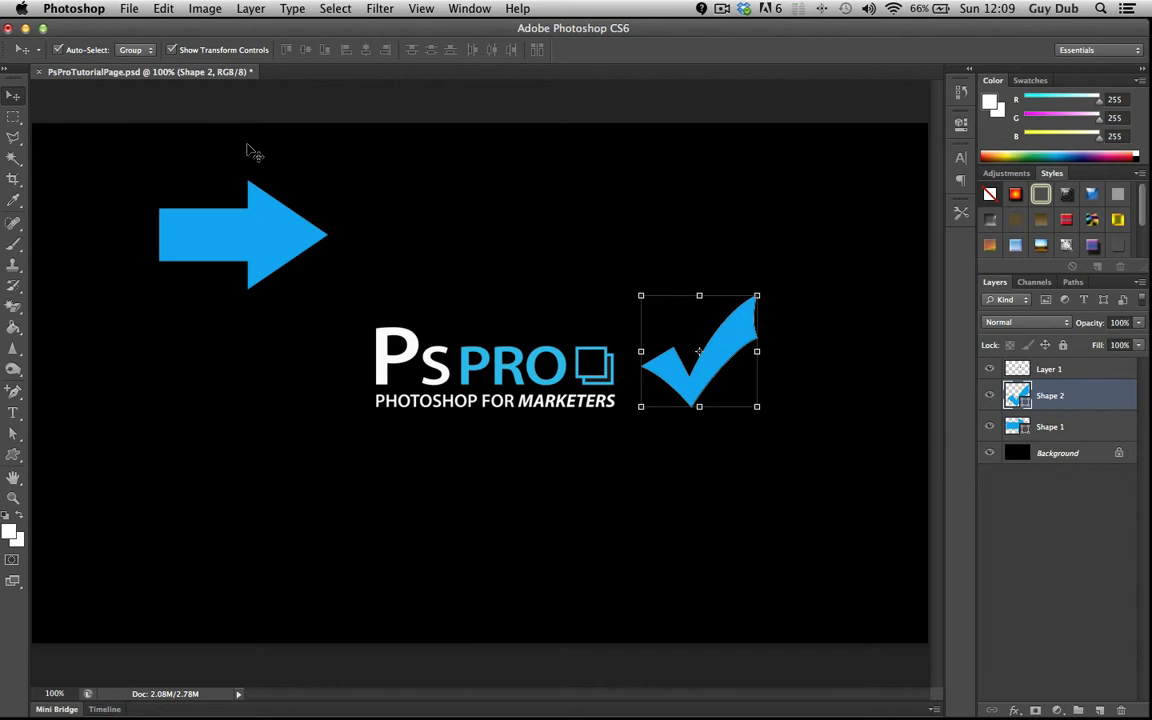
pyautogui.click(14, 137)
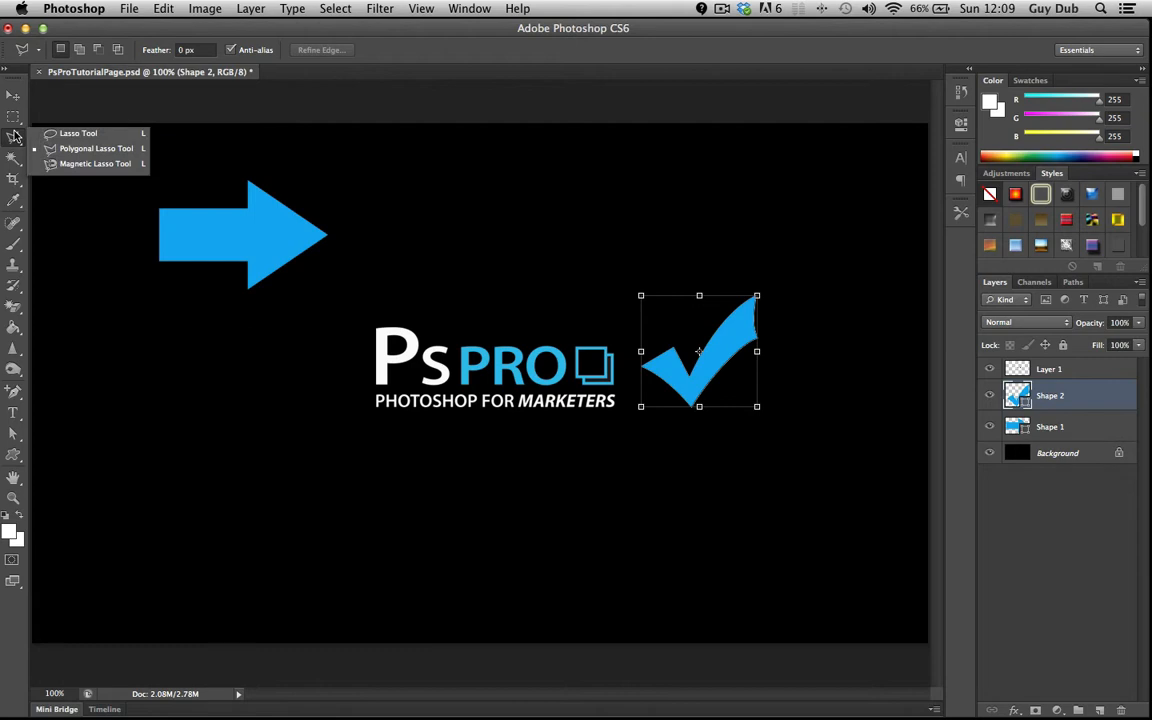
pyautogui.click(14, 117)
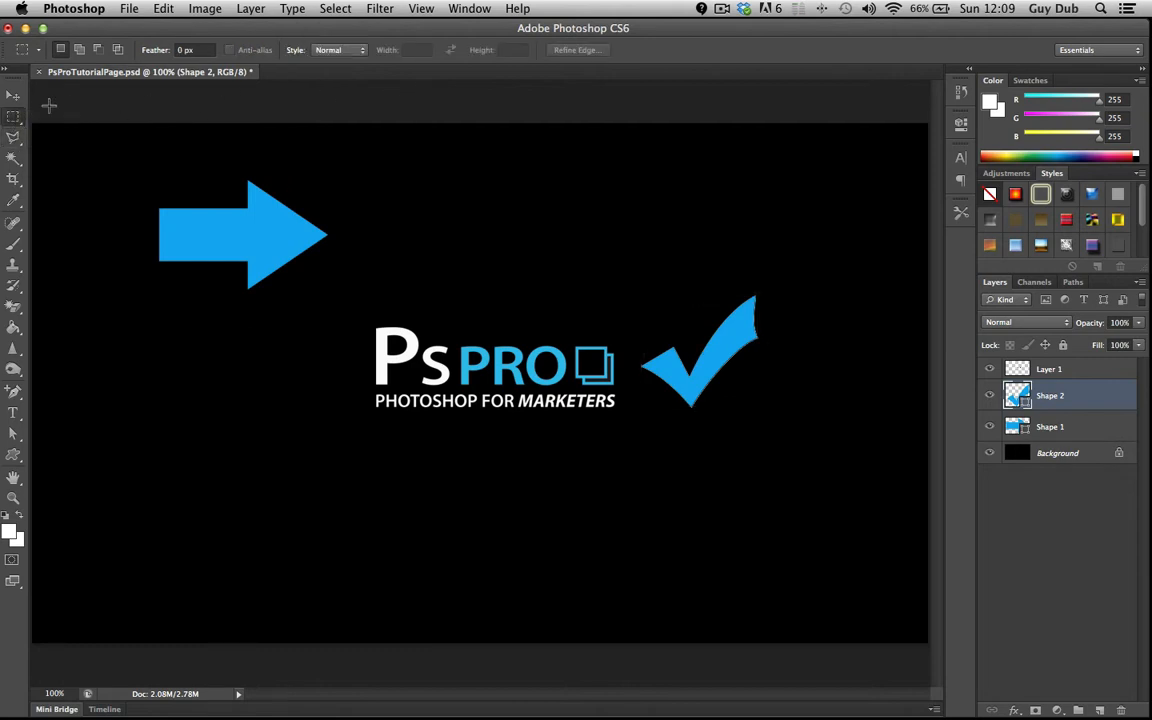
# Step: Scale the blue arrow up to about 386% with Free Transform and move it up and right behind the logo
pyautogui.click(17, 99)
pyautogui.click(260, 233)
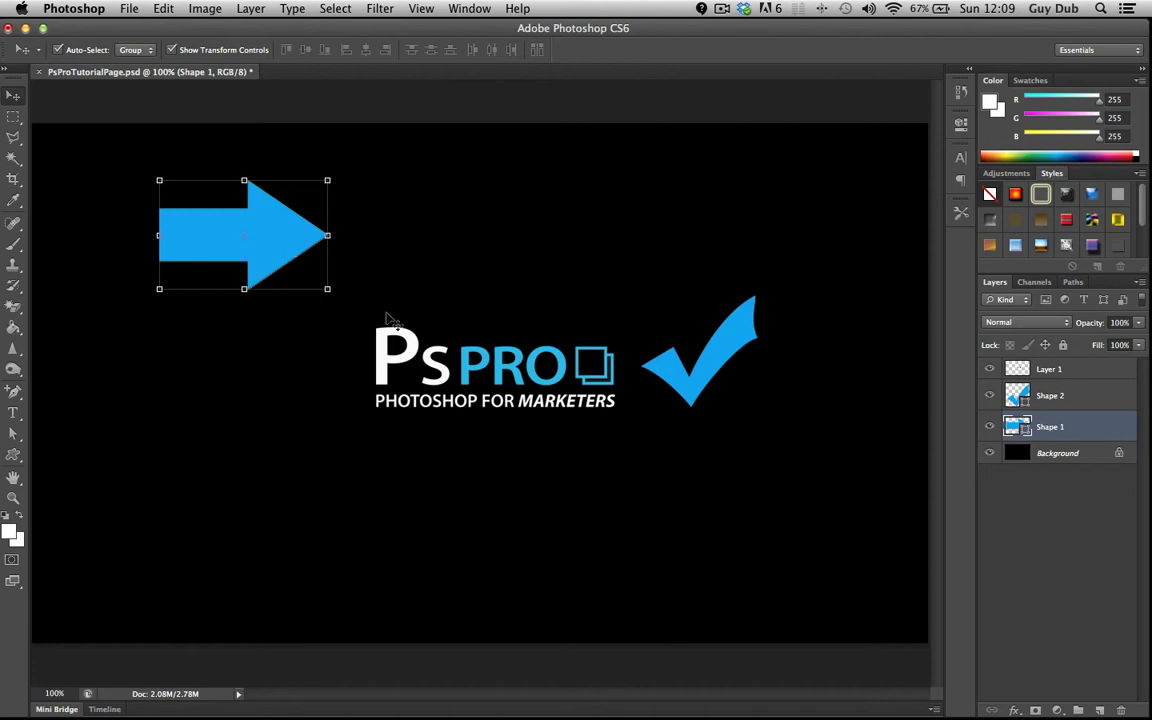
pyautogui.press('super+t')
pyautogui.moveTo(330, 290); pyautogui.dragTo(826, 594)
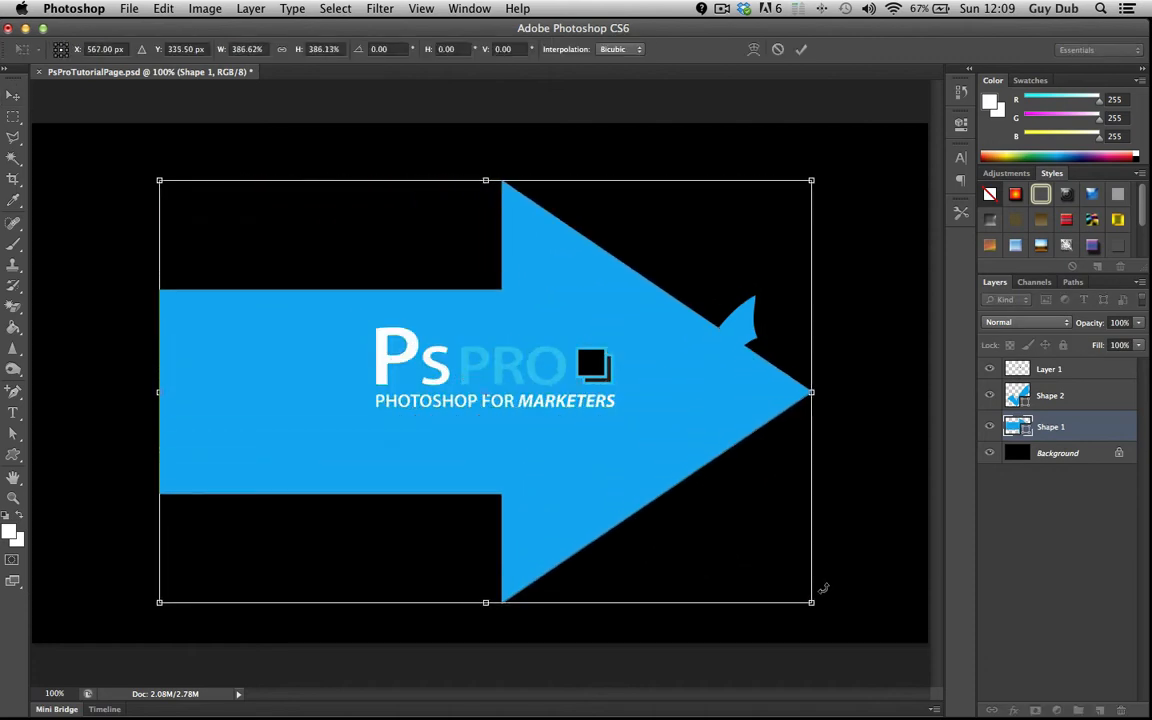
pyautogui.press('Return')
pyautogui.moveTo(281, 338); pyautogui.dragTo(323, 313)
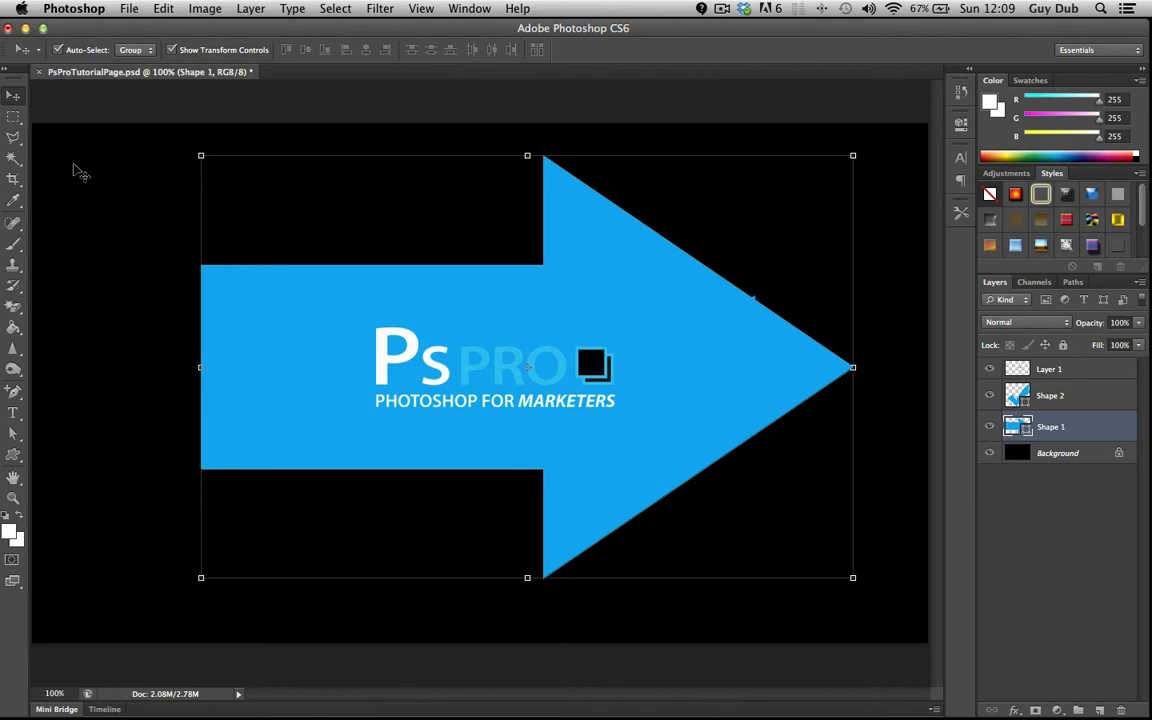
# Step: Delete the enlarged arrow and the checkmark, leaving only the logo on the black background
pyautogui.press('Delete')
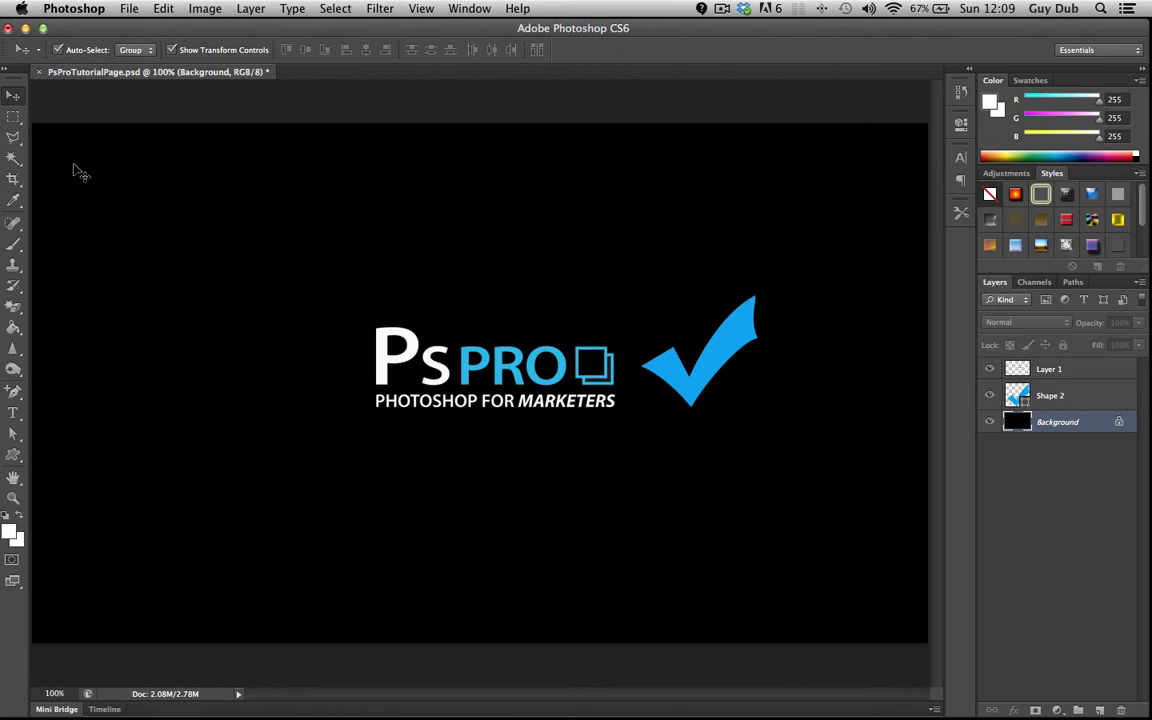
pyautogui.click(722, 362)
pyautogui.press('Delete')
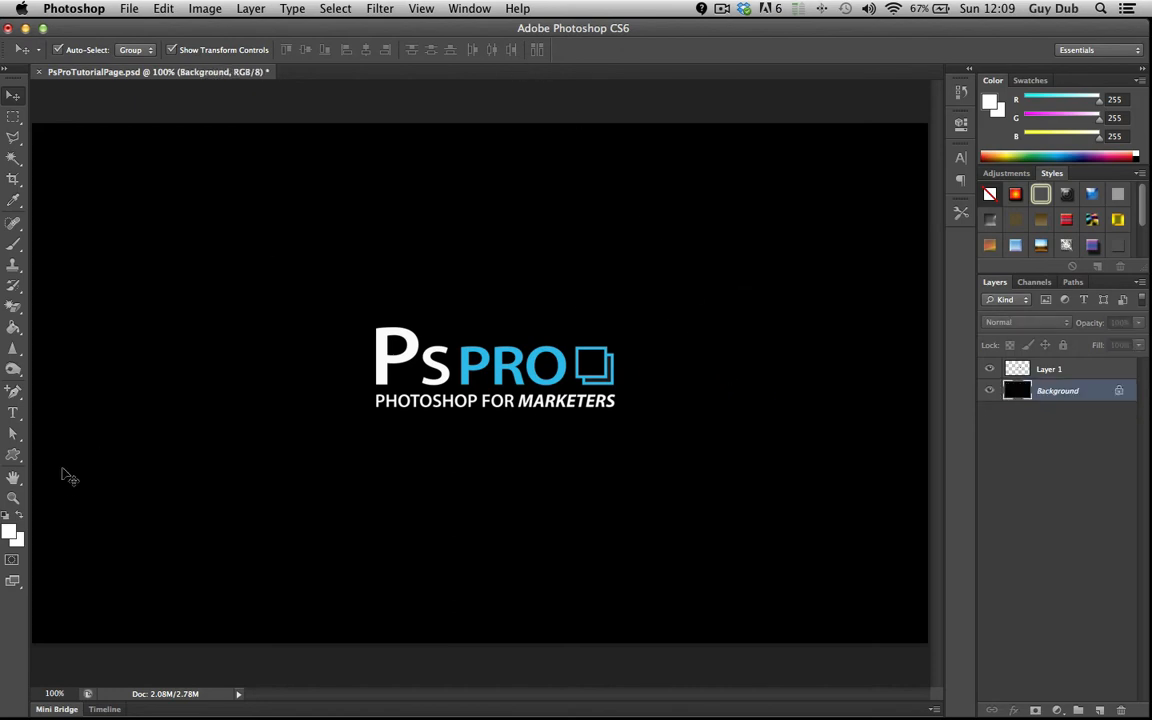
# Step: Activate the Custom Shape tool
pyautogui.click(13, 454)
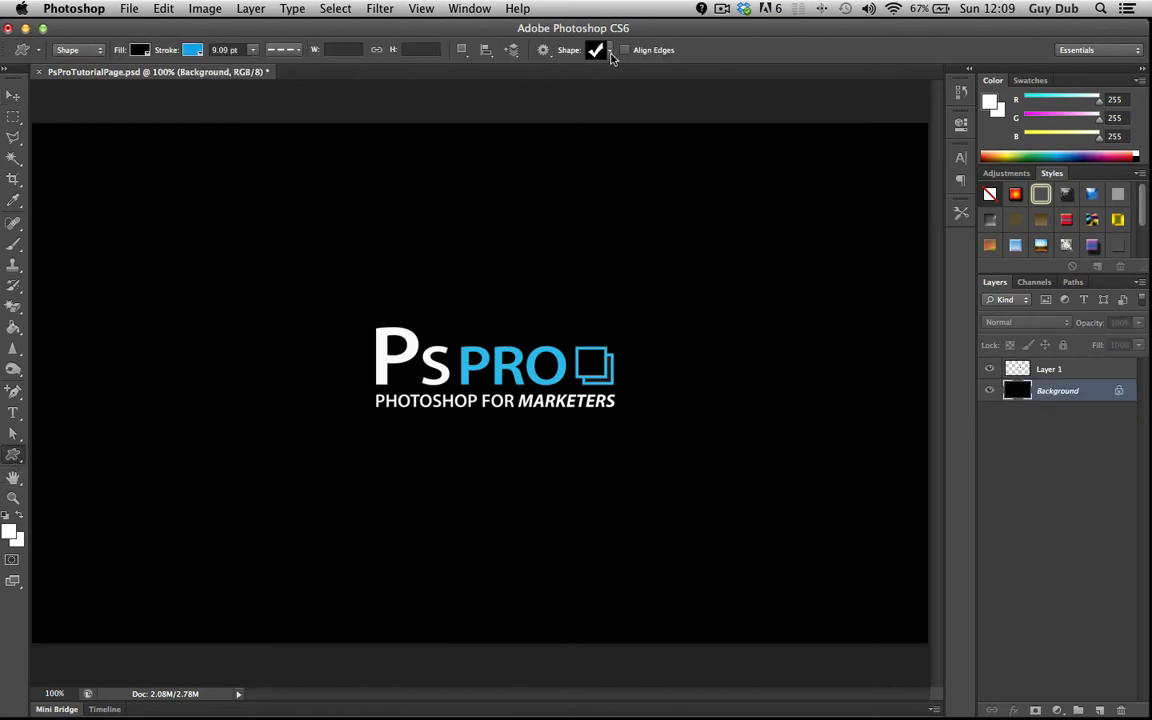